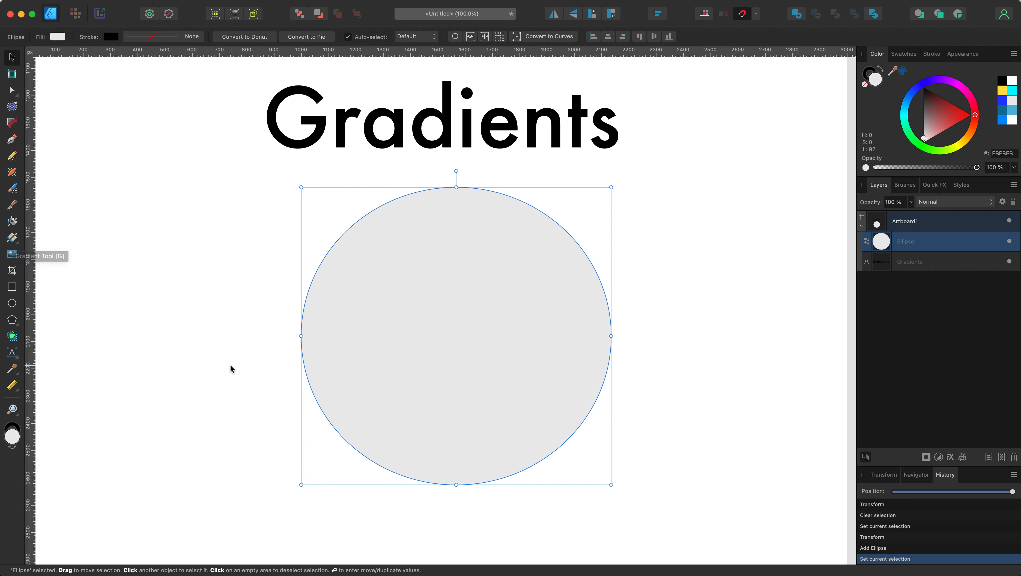
Apply a diagonal linear gradient to the circle, from cyan 00EDFF at its lower-left edge to blue 0018FF at its upper-right edge.
{"action": "key", "text": "g"}
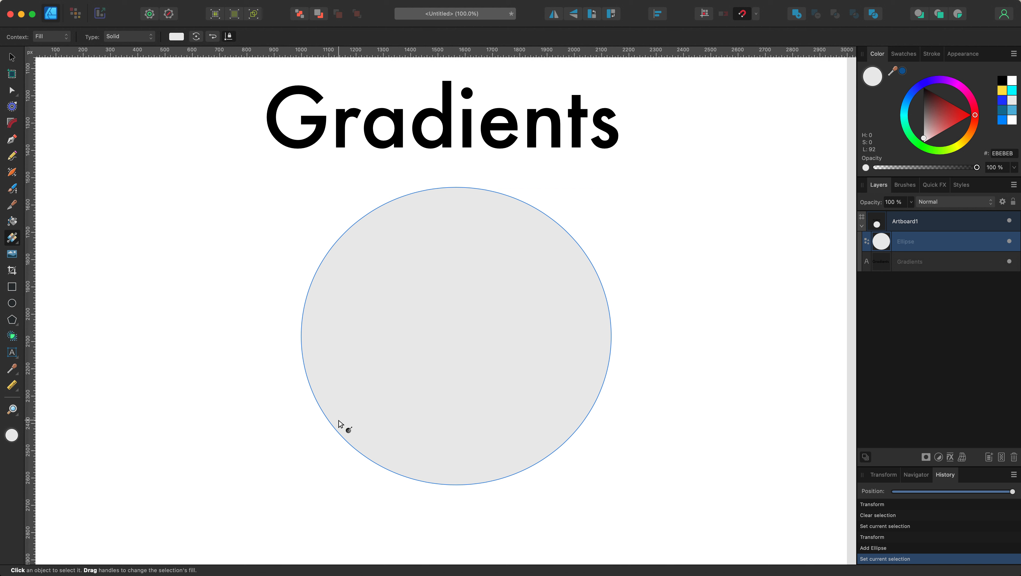
{"action": "left_click_drag", "start_coordinate": [337, 424], "coordinate": [572, 246]}
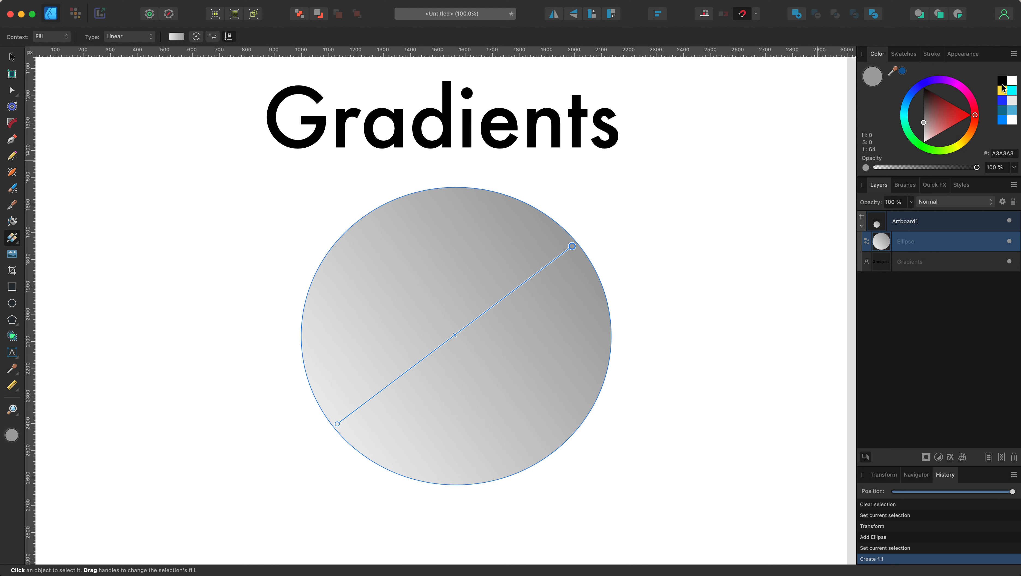
{"action": "left_click", "coordinate": [920, 87]}
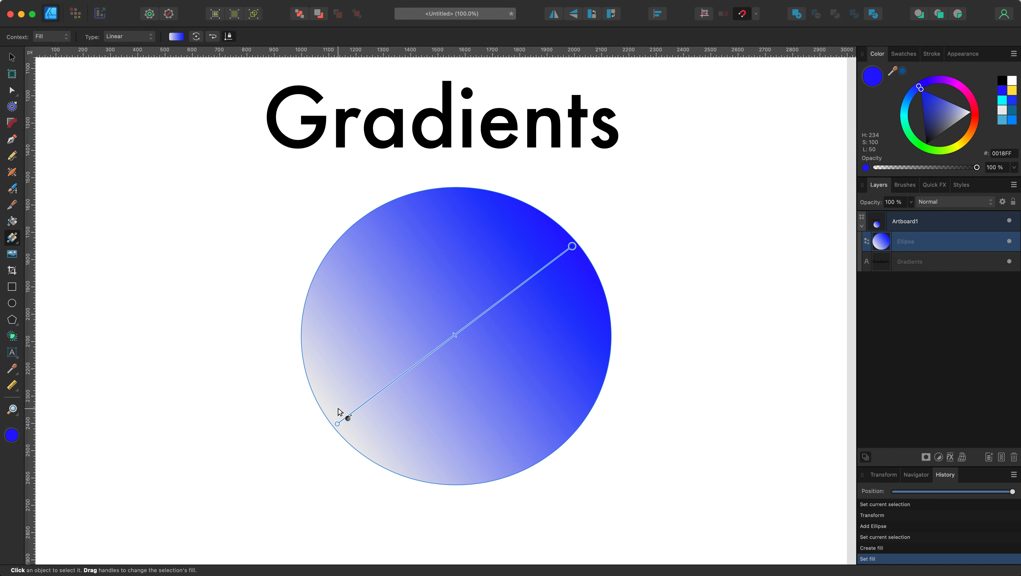
{"action": "left_click", "coordinate": [338, 424]}
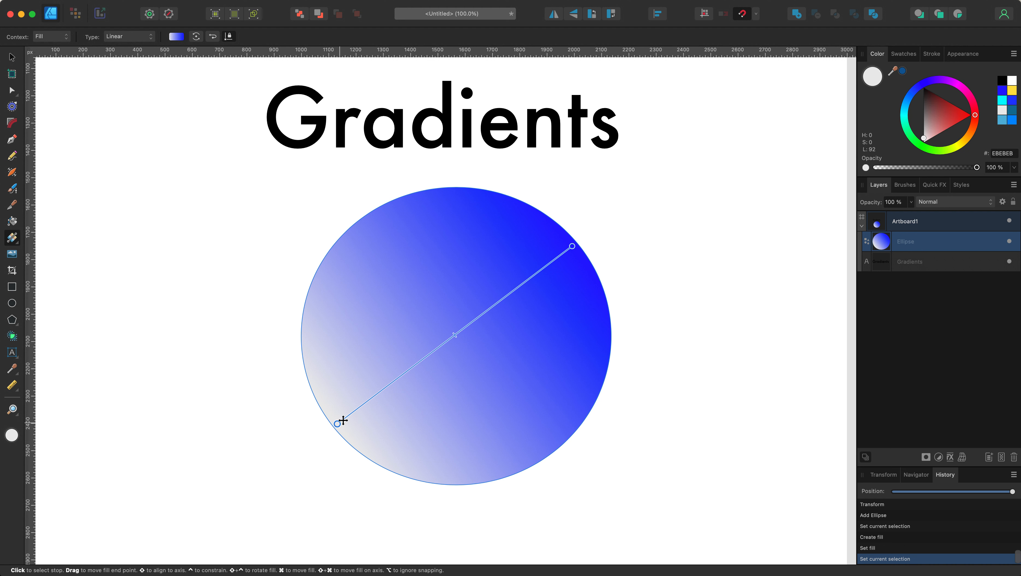
{"action": "left_click_drag", "start_coordinate": [912, 111], "coordinate": [908, 115]}
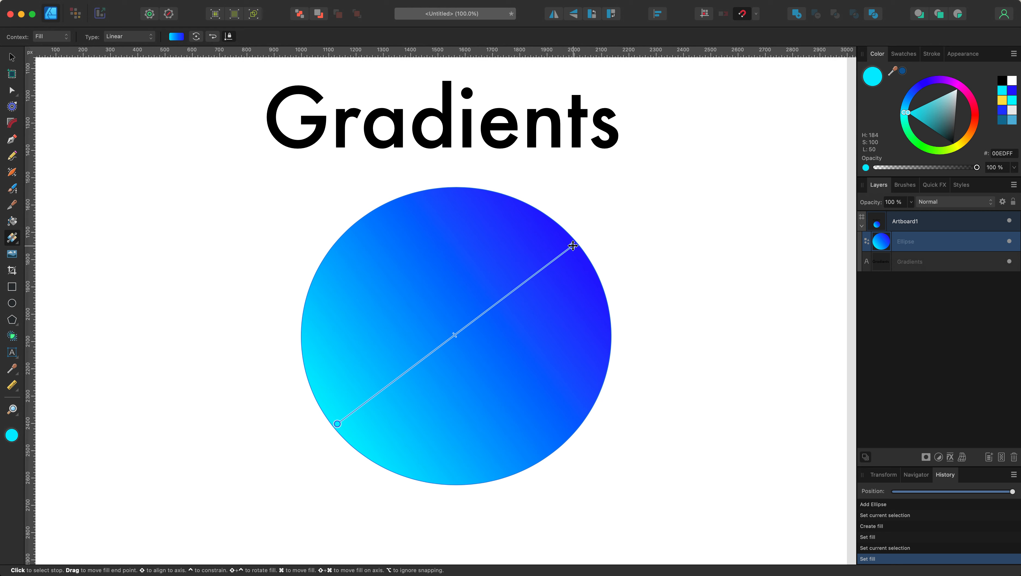
Steepen the gradient by moving its start to the circle's lower edge, and recolour its upper-right stop to muted blue 434EB2.
{"action": "mouse_move", "coordinate": [572, 246]}
{"action": "left_mouse_down"}
{"action": "mouse_move", "coordinate": [522, 231]}
{"action": "mouse_move", "coordinate": [367, 222]}
{"action": "mouse_move", "coordinate": [355, 242]}
{"action": "mouse_move", "coordinate": [595, 281]}
{"action": "mouse_move", "coordinate": [545, 469]}
{"action": "mouse_move", "coordinate": [567, 269]}
{"action": "mouse_move", "coordinate": [389, 230]}
{"action": "mouse_move", "coordinate": [547, 282]}
{"action": "mouse_move", "coordinate": [826, 95]}
{"action": "mouse_move", "coordinate": [575, 238]}
{"action": "mouse_move", "coordinate": [367, 397]}
{"action": "mouse_move", "coordinate": [443, 357]}
{"action": "mouse_move", "coordinate": [580, 250]}
{"action": "left_mouse_up"}
{"action": "left_click_drag", "start_coordinate": [337, 424], "coordinate": [423, 479]}
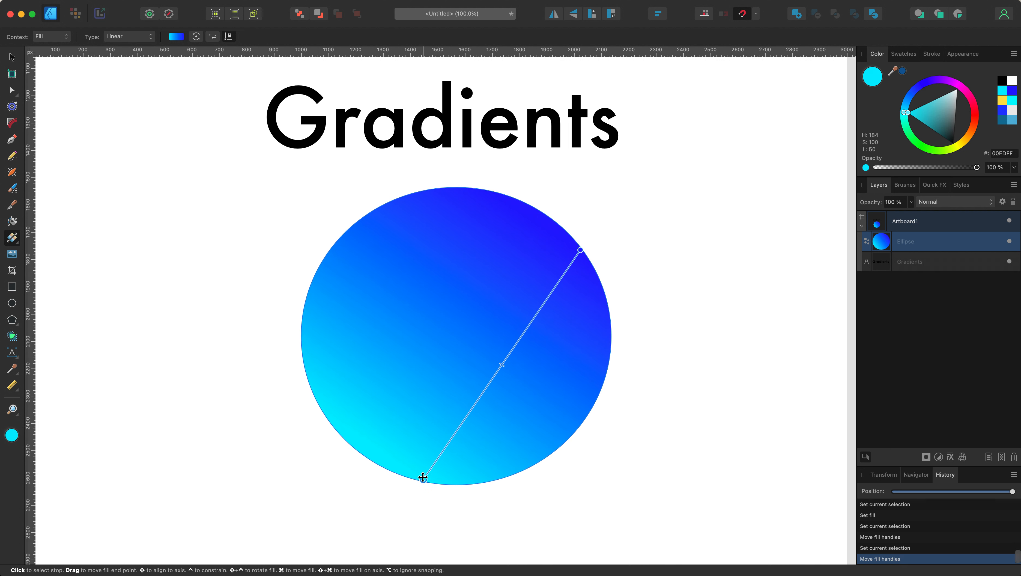
{"action": "left_click", "coordinate": [580, 250]}
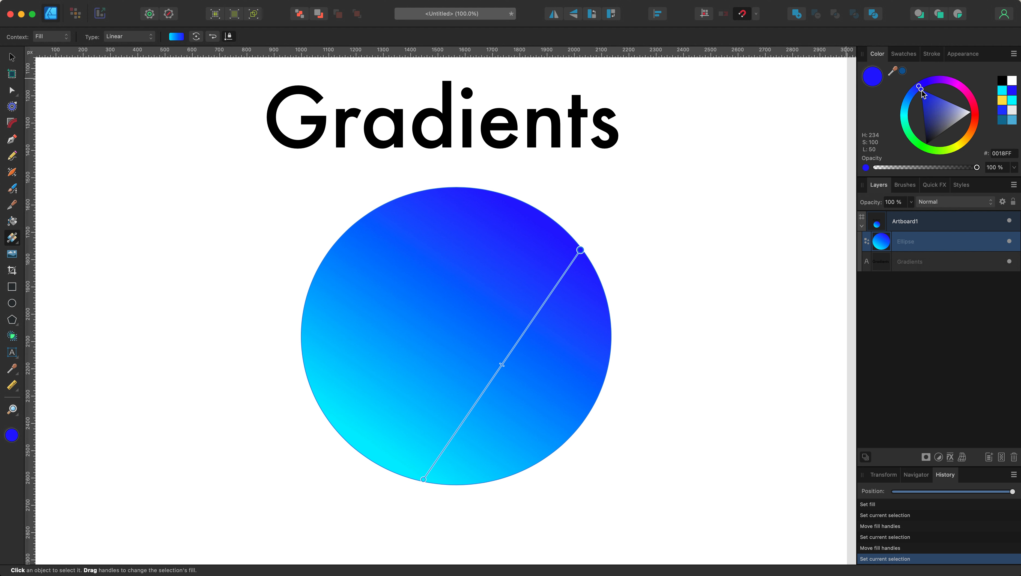
{"action": "left_click_drag", "start_coordinate": [927, 96], "coordinate": [936, 113]}
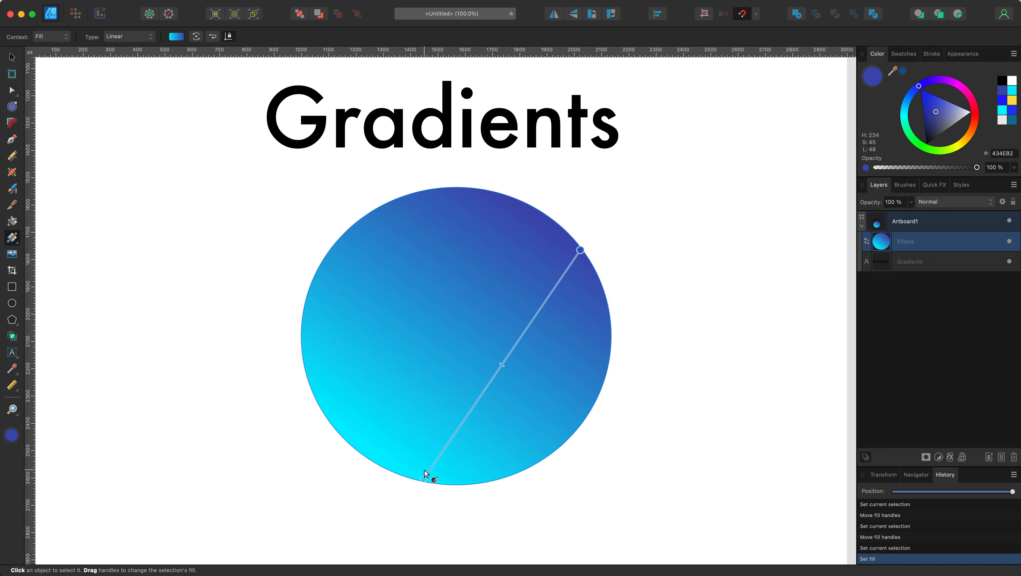
{"action": "mouse_move", "coordinate": [501, 367]}
{"action": "left_mouse_down"}
{"action": "mouse_move", "coordinate": [429, 468]}
{"action": "mouse_move", "coordinate": [564, 270]}
{"action": "mouse_move", "coordinate": [502, 365]}
{"action": "left_mouse_up"}
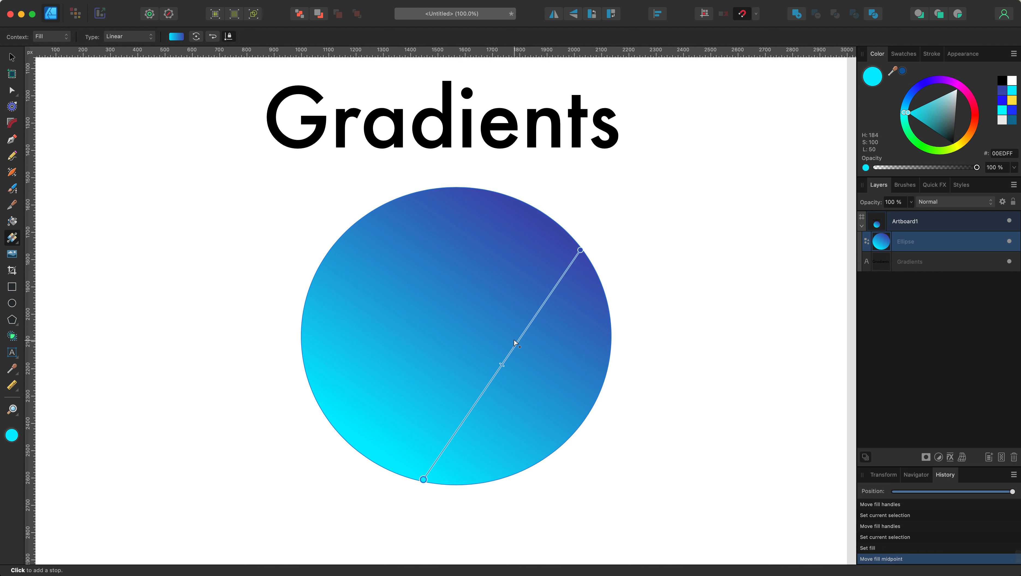
Add a magenta C533C0 stop in the upper part of the gradient and pull both neighbouring midpoints closer to it.
{"action": "left_click", "coordinate": [543, 308]}
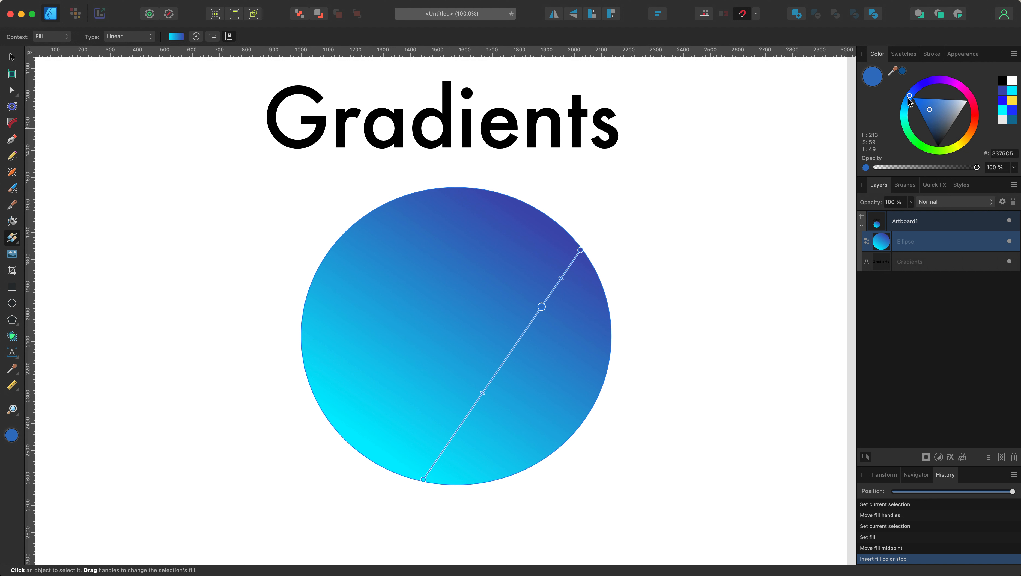
{"action": "left_click_drag", "start_coordinate": [910, 96], "coordinate": [959, 84]}
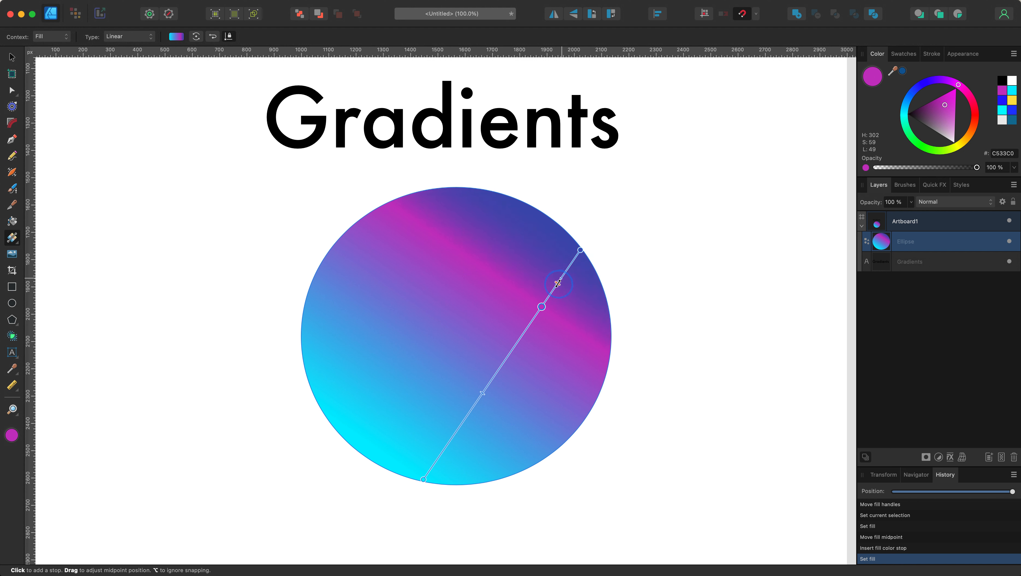
{"action": "left_click_drag", "start_coordinate": [554, 290], "coordinate": [551, 294]}
{"action": "left_click_drag", "start_coordinate": [482, 394], "coordinate": [518, 352]}
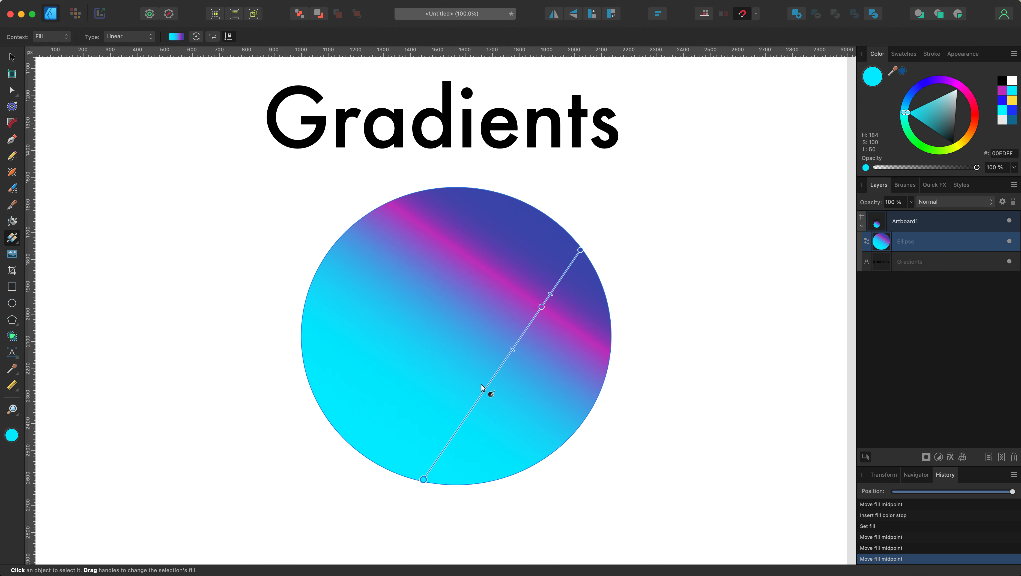
Add a yellow FAF111 stop in the lower part of the gradient and shift both neighbouring midpoints away from it.
{"action": "left_click", "coordinate": [477, 404]}
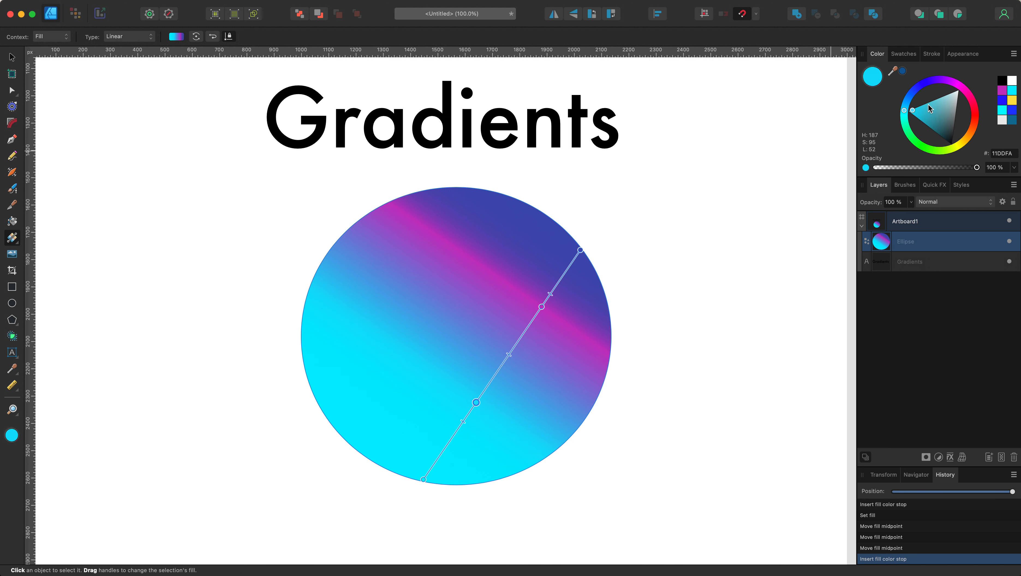
{"action": "left_click", "coordinate": [960, 146]}
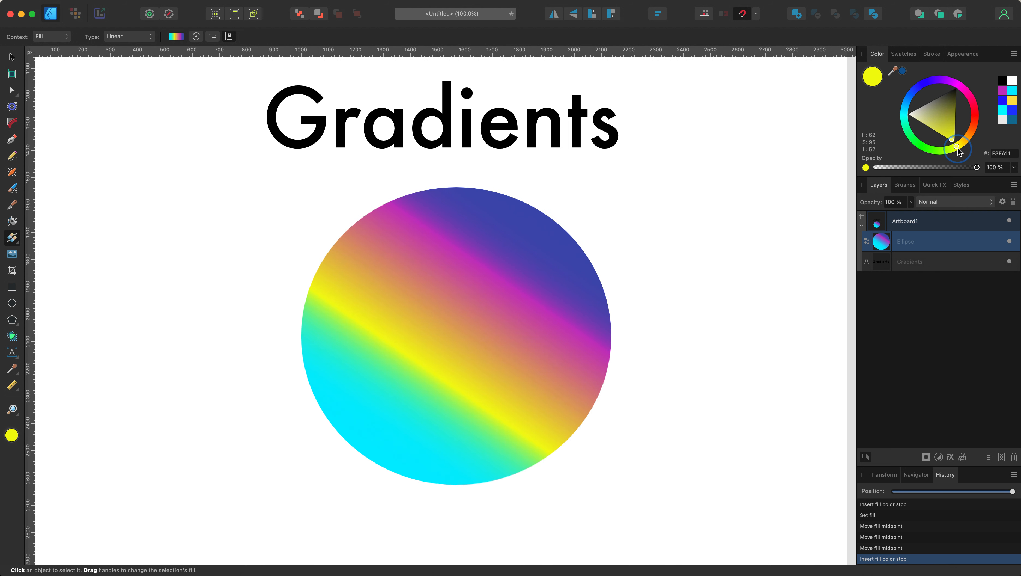
{"action": "left_click_drag", "start_coordinate": [960, 146], "coordinate": [959, 145]}
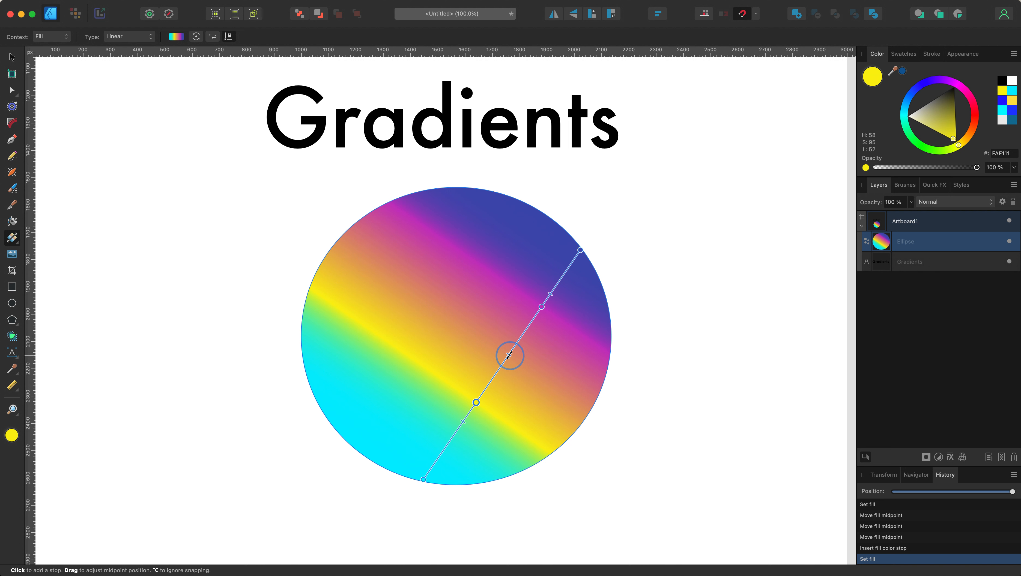
{"action": "mouse_move", "coordinate": [510, 354]}
{"action": "left_mouse_down"}
{"action": "mouse_move", "coordinate": [507, 367]}
{"action": "mouse_move", "coordinate": [527, 338]}
{"action": "mouse_move", "coordinate": [518, 353]}
{"action": "left_mouse_up"}
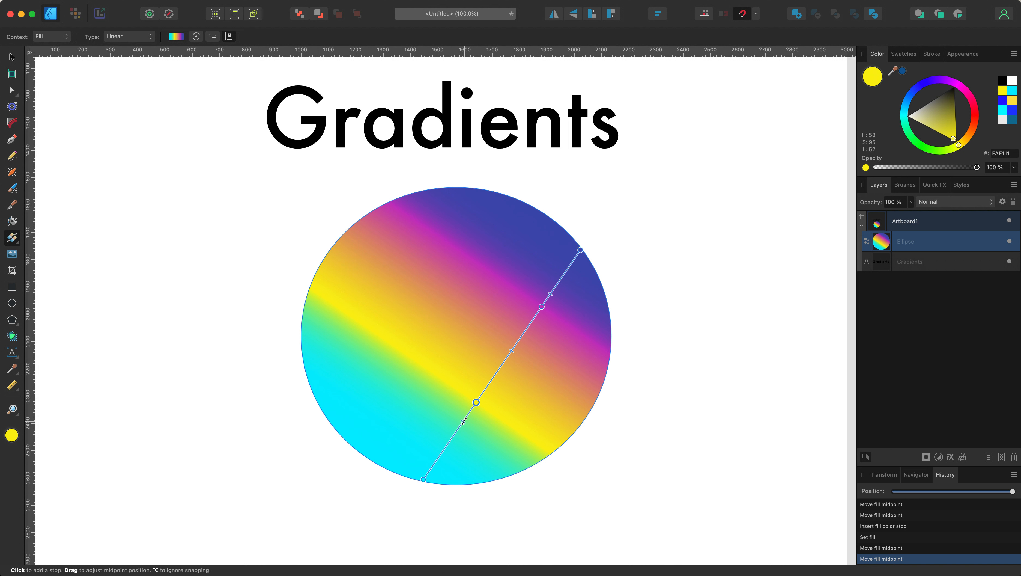
{"action": "mouse_move", "coordinate": [464, 421]}
{"action": "left_mouse_down"}
{"action": "mouse_move", "coordinate": [449, 445]}
{"action": "mouse_move", "coordinate": [453, 437]}
{"action": "left_mouse_up"}
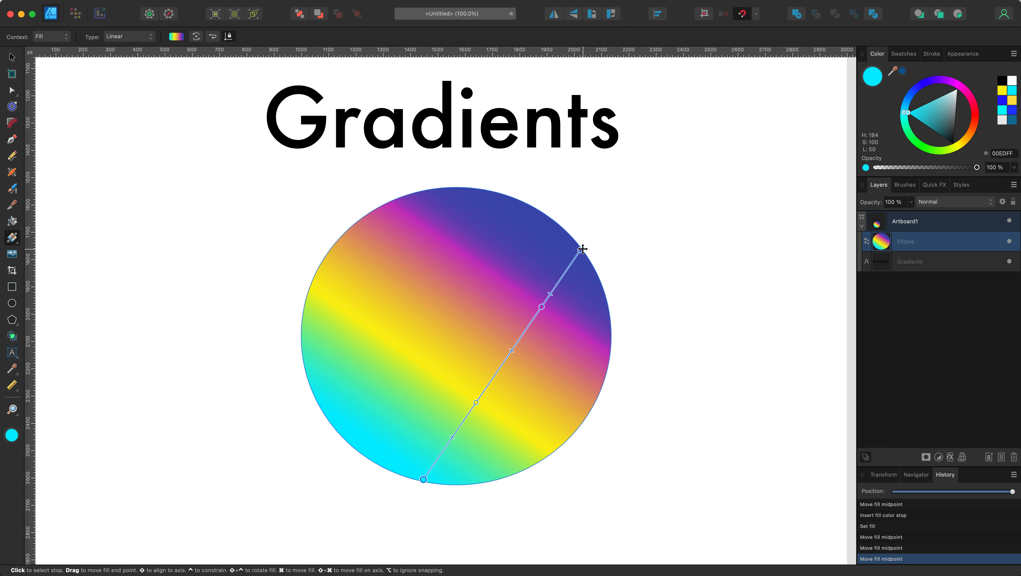
Align the gradient vertically through the circle's centre, with muted blue at the top edge and cyan at the bottom edge.
{"action": "left_click_drag", "start_coordinate": [580, 251], "coordinate": [457, 193]}
{"action": "left_click_drag", "start_coordinate": [424, 479], "coordinate": [456, 484]}
{"action": "scroll", "coordinate": [335, 91], "scroll_direction": "down", "scroll_amount": 1}
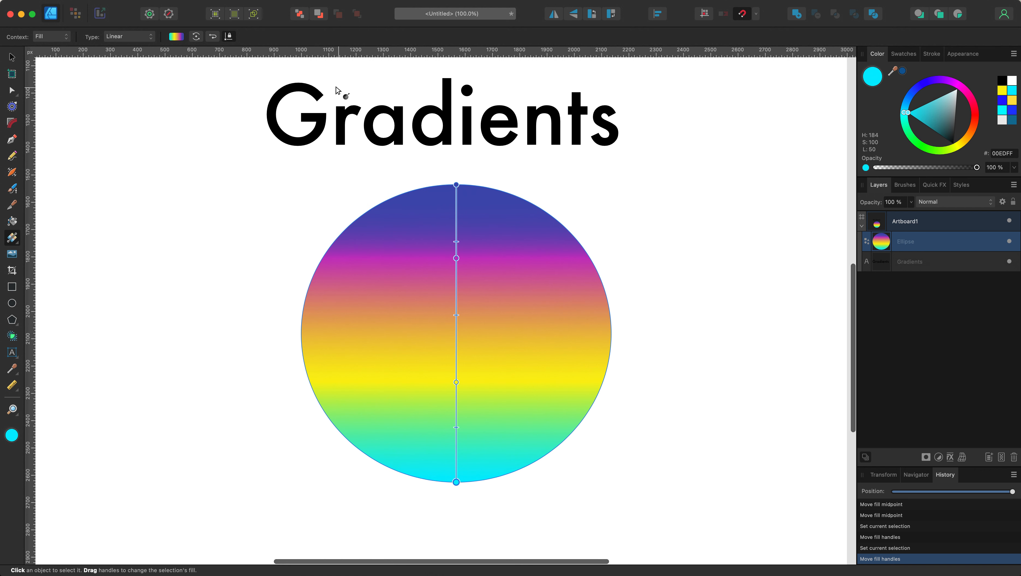
Change the circle's fill to a Radial gradient centred on the circle, with its outer end just inside the top edge.
{"action": "left_click", "coordinate": [151, 40]}
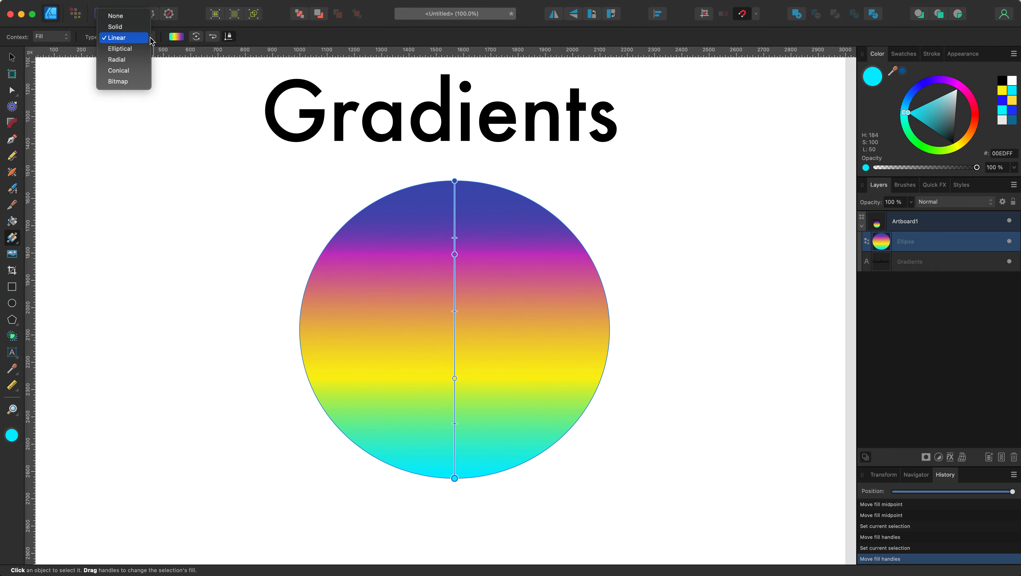
{"action": "left_click", "coordinate": [135, 60]}
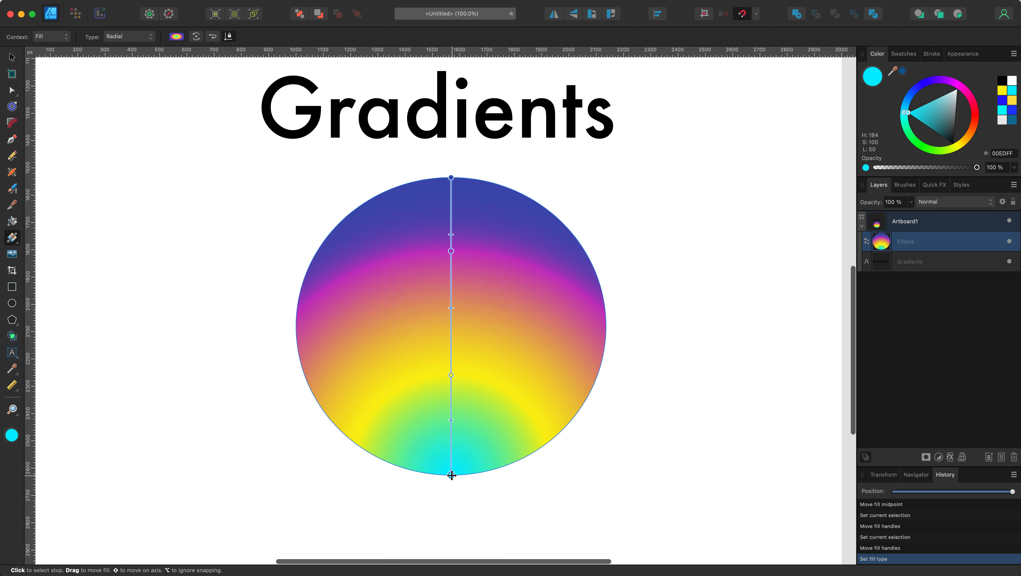
{"action": "left_click_drag", "start_coordinate": [452, 476], "coordinate": [450, 399]}
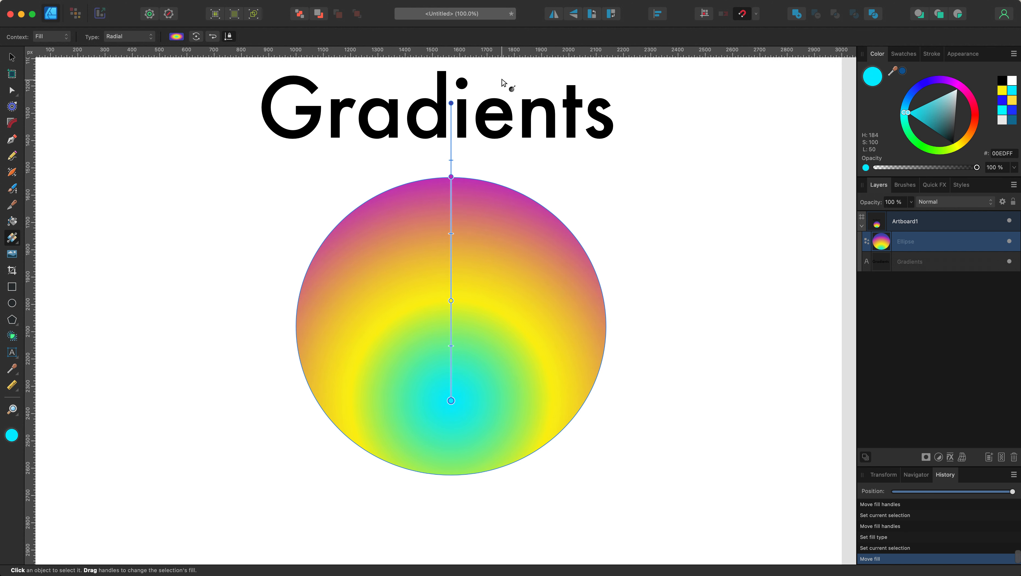
{"action": "left_click_drag", "start_coordinate": [449, 105], "coordinate": [451, 258]}
{"action": "left_click_drag", "start_coordinate": [451, 400], "coordinate": [451, 326]}
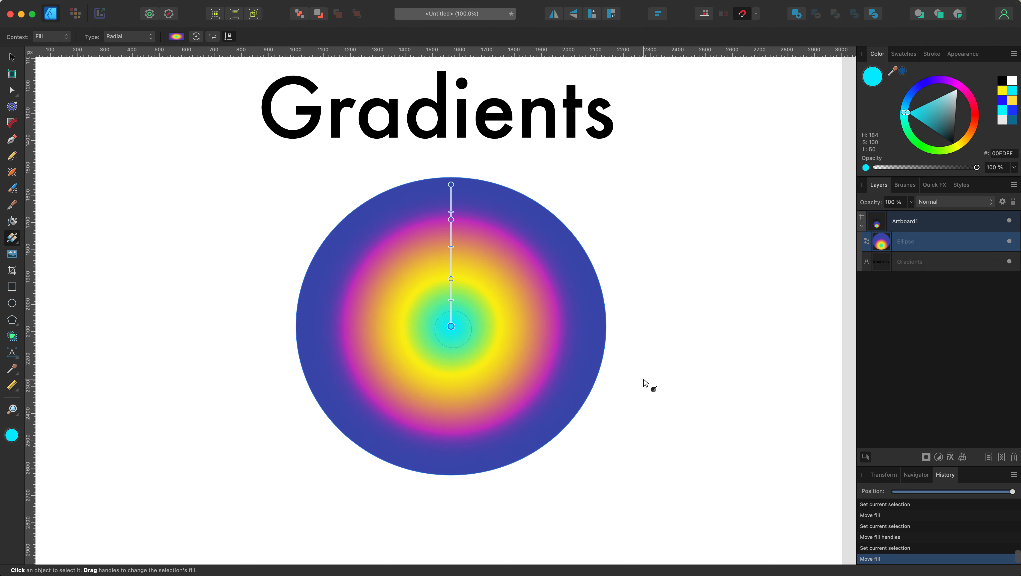
{"action": "left_click", "coordinate": [591, 365]}
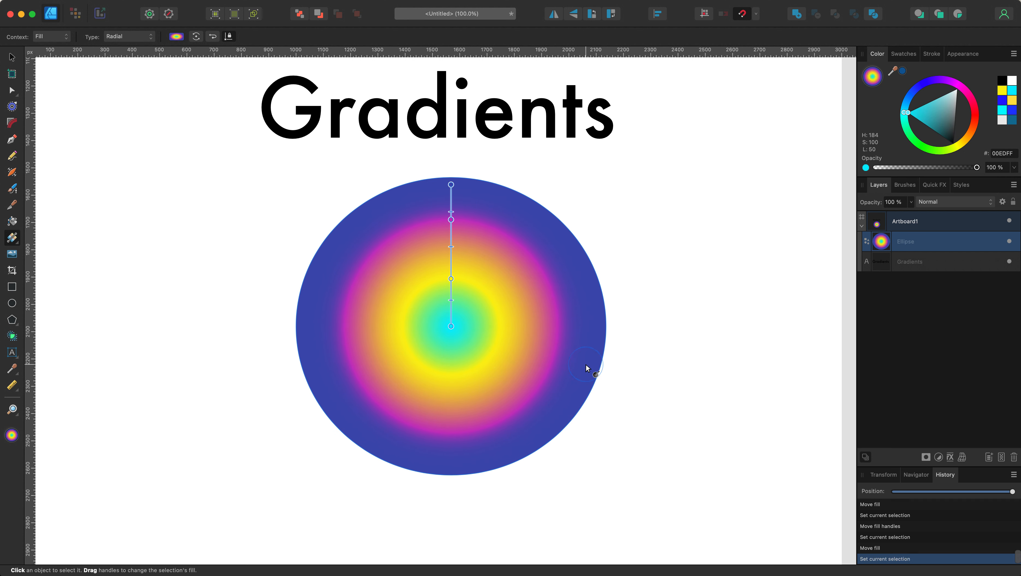
{"action": "left_click", "coordinate": [451, 327]}
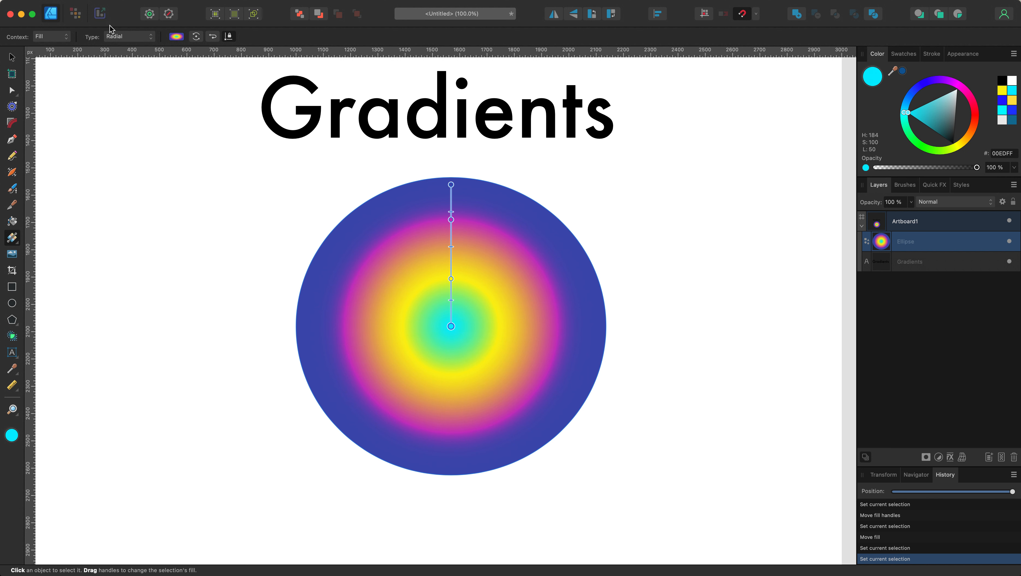
Switch the circle's fill to a Conical gradient and extend its handle to the circle's top edge.
{"action": "left_click", "coordinate": [121, 36]}
{"action": "left_click", "coordinate": [123, 46]}
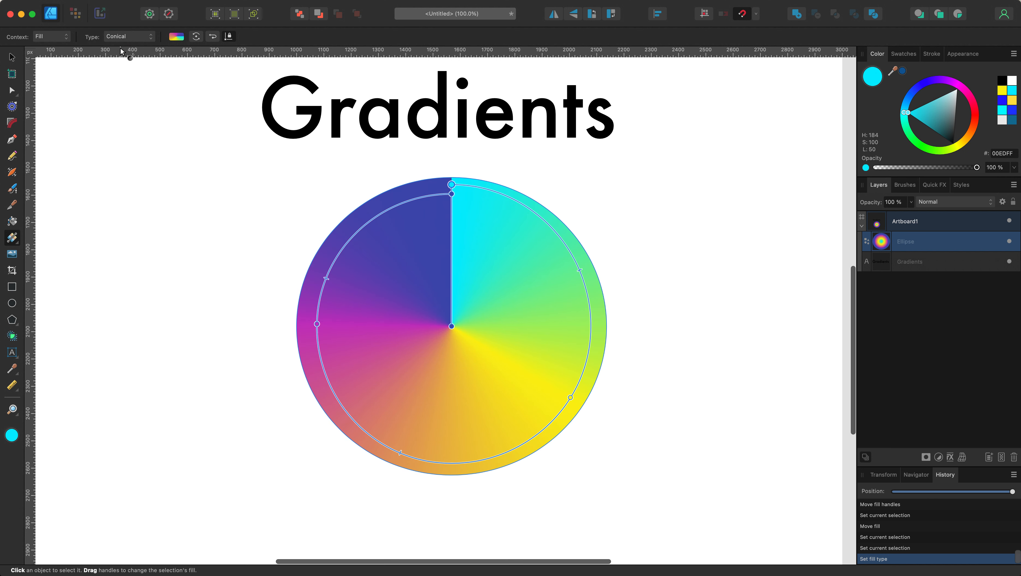
{"action": "left_click_drag", "start_coordinate": [450, 184], "coordinate": [452, 178]}
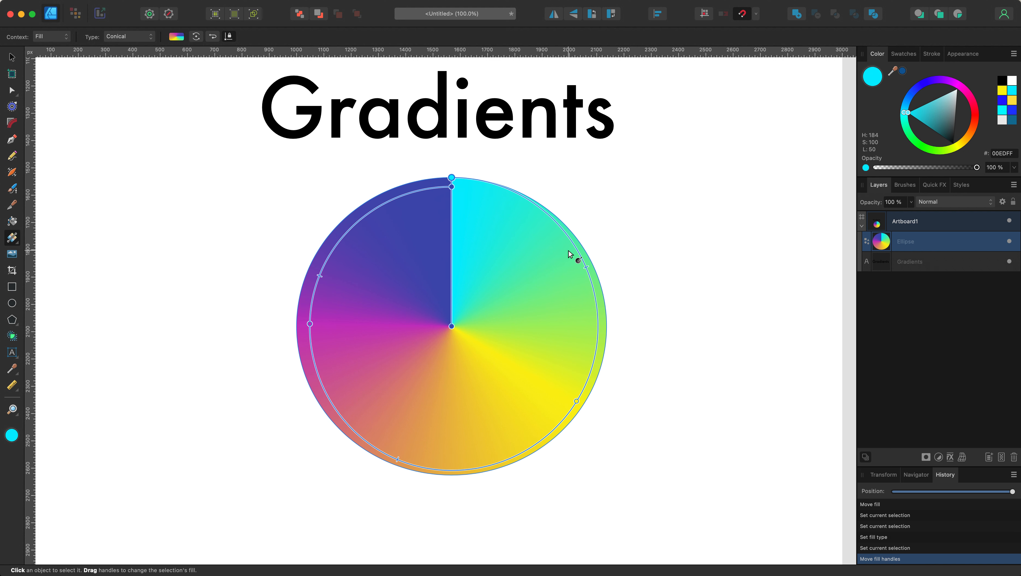
Reset the circle's multicolour fill to Solid cyan and convert it to a fresh Linear gradient.
{"action": "left_click", "coordinate": [129, 38]}
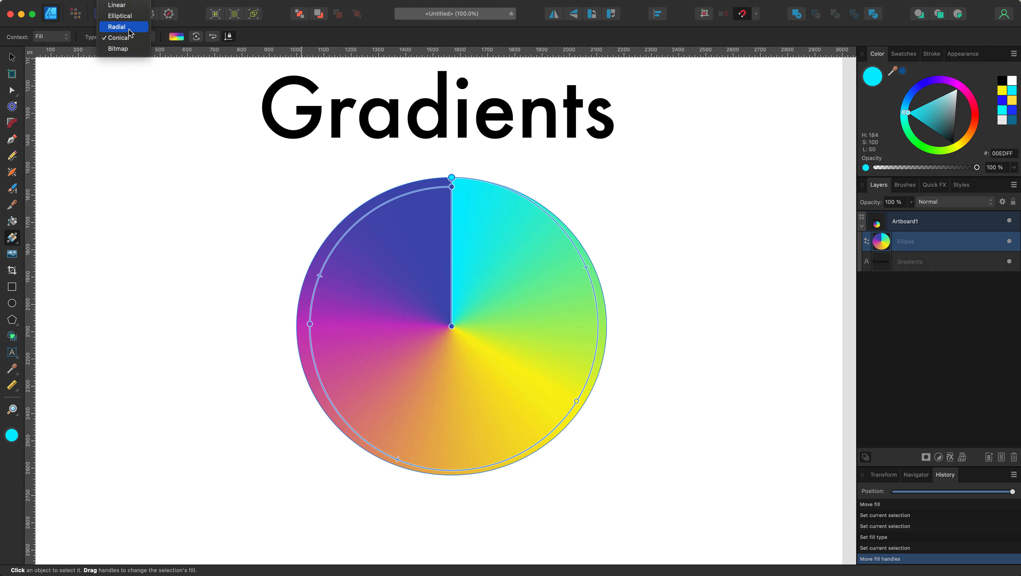
{"action": "scroll", "coordinate": [121, 38], "scroll_direction": "up", "scroll_amount": 2}
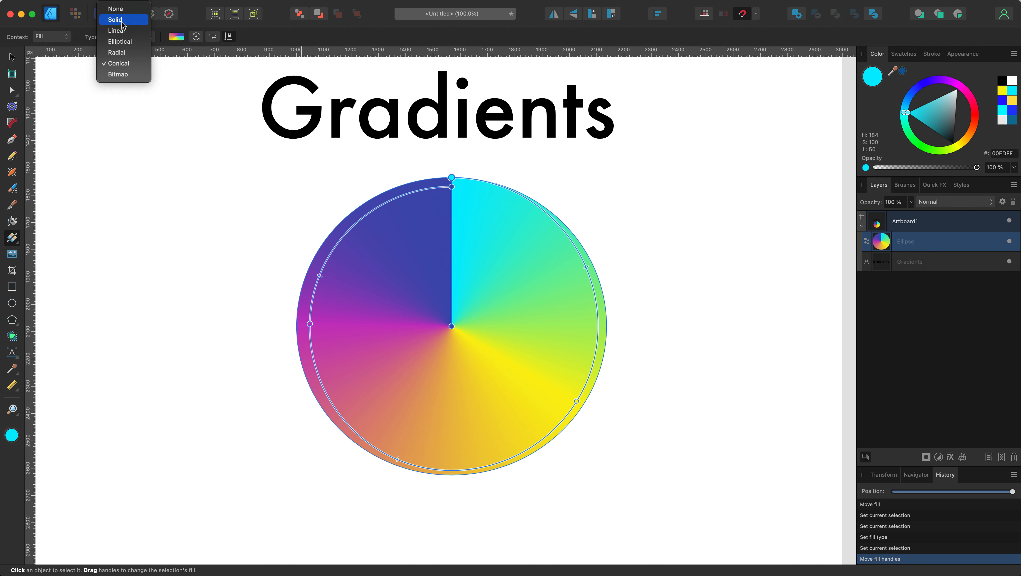
{"action": "left_click", "coordinate": [122, 24]}
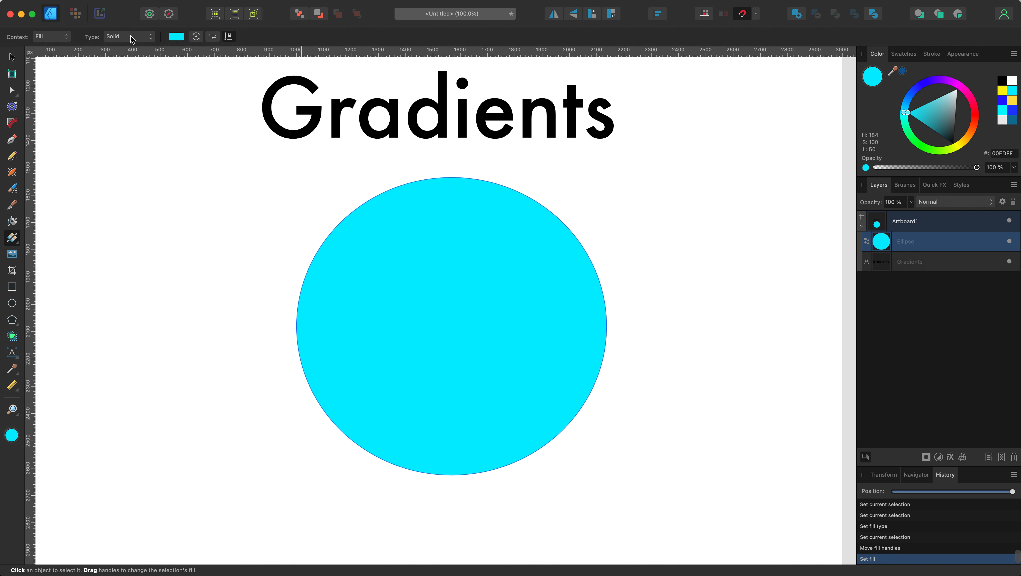
{"action": "left_click", "coordinate": [142, 37]}
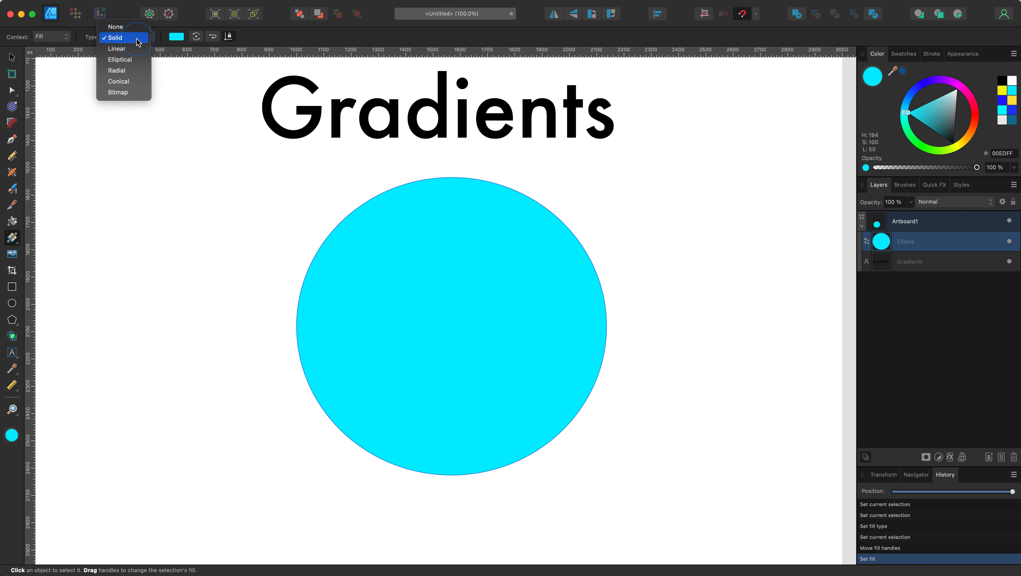
{"action": "left_click", "coordinate": [130, 52]}
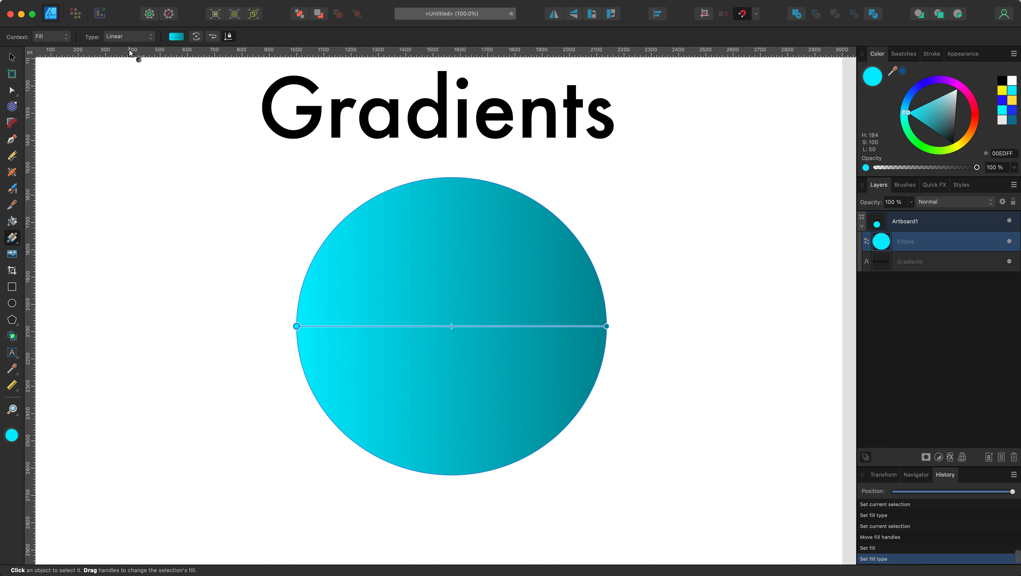
{"action": "left_click", "coordinate": [122, 38]}
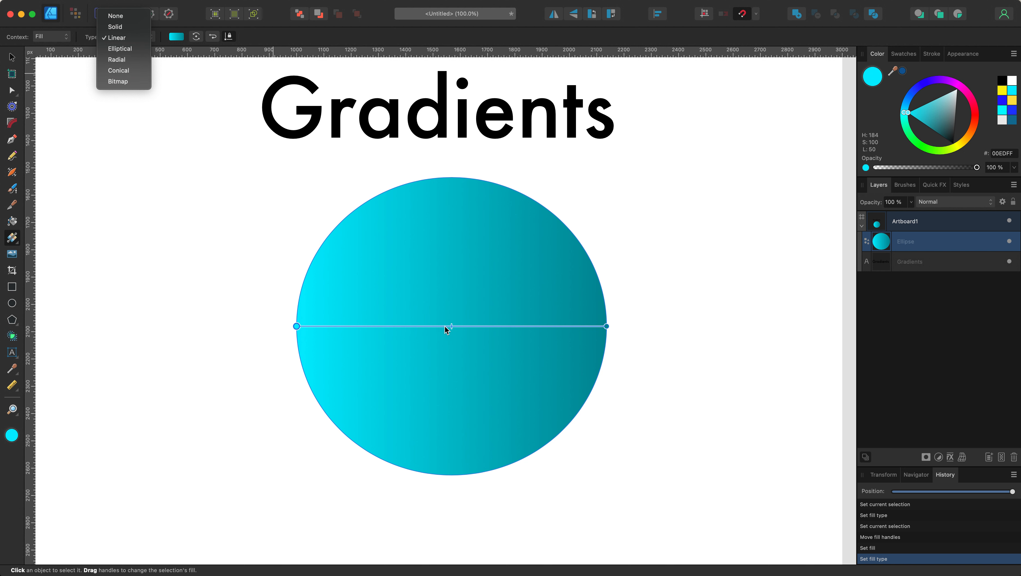
{"action": "left_click", "coordinate": [458, 327]}
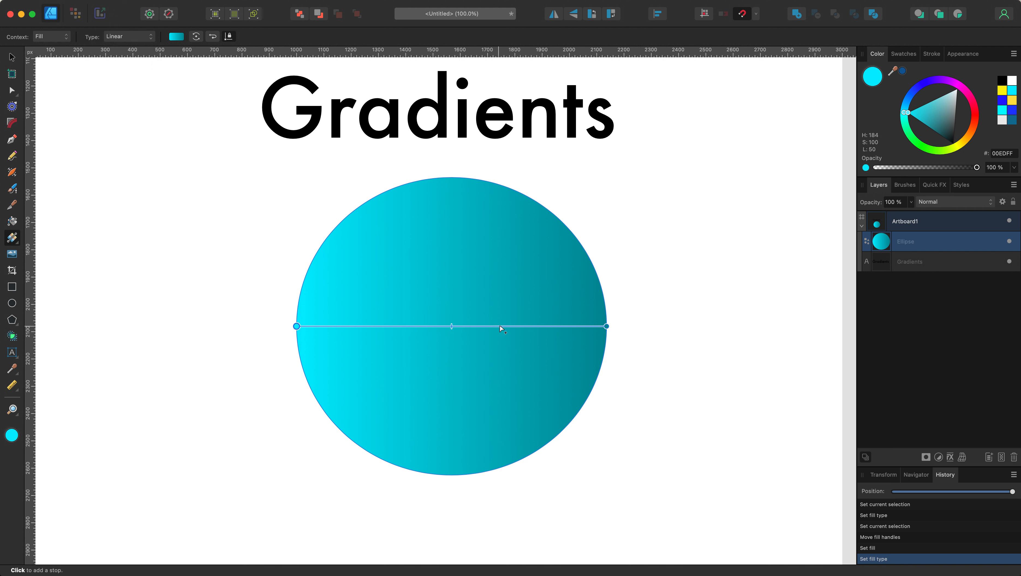
Add blue (004FB1), magenta (E000A5) and olive-yellow (AAAC32) colour stops along the circle's linear gradient.
{"action": "left_click", "coordinate": [532, 326]}
{"action": "left_click_drag", "start_coordinate": [907, 109], "coordinate": [910, 95]}
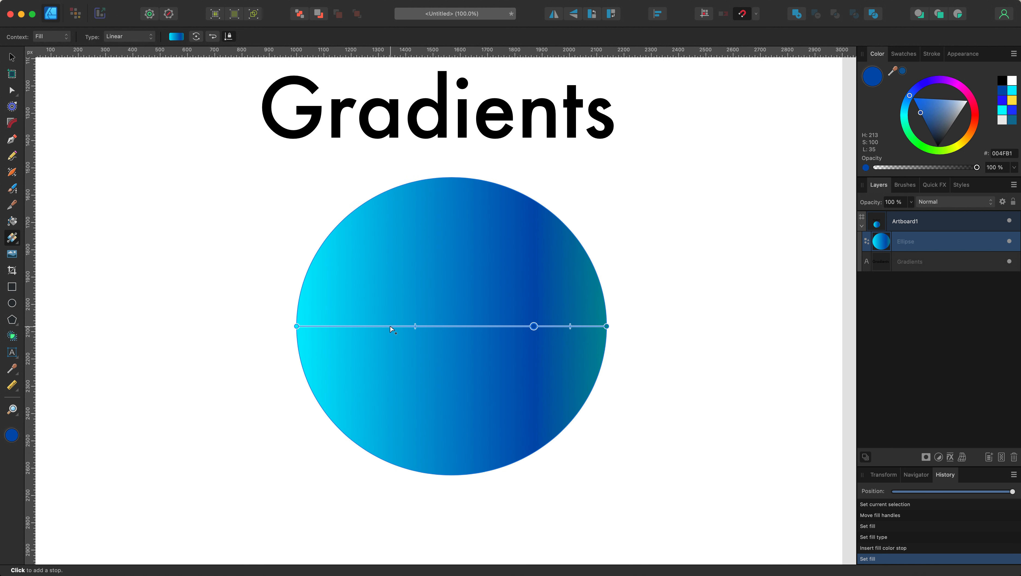
{"action": "left_click", "coordinate": [390, 327]}
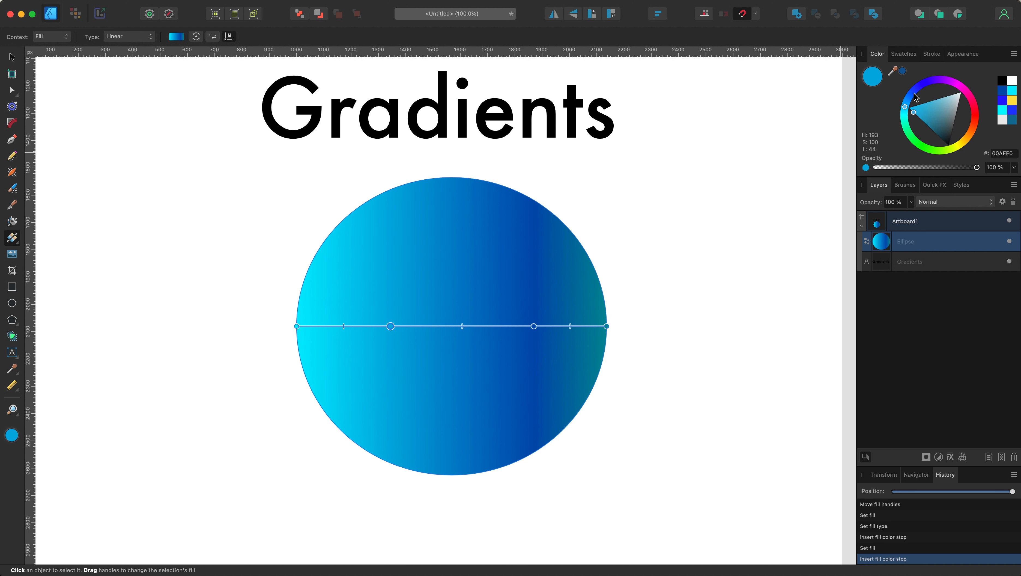
{"action": "left_click_drag", "start_coordinate": [915, 97], "coordinate": [967, 90]}
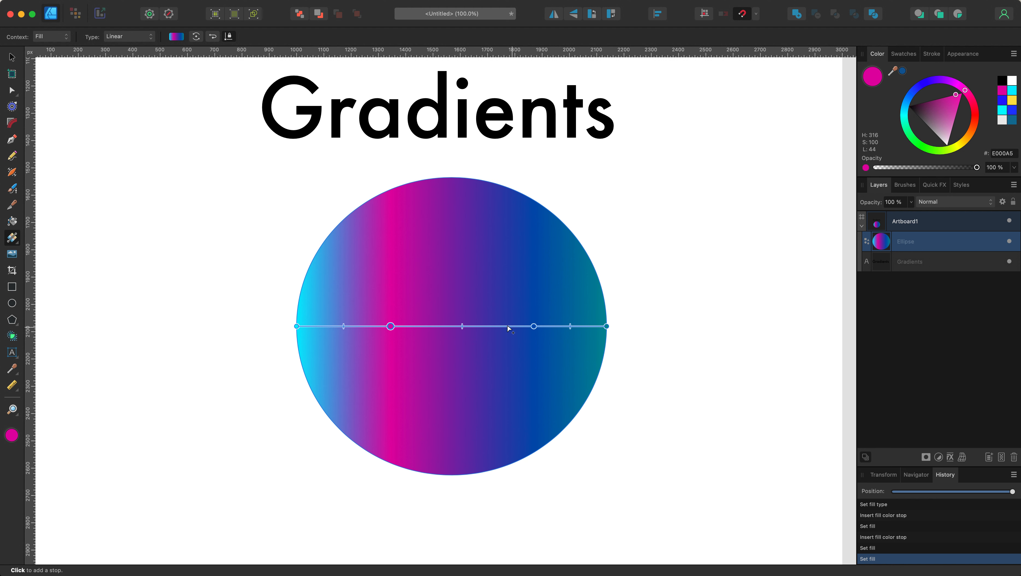
{"action": "left_click", "coordinate": [480, 326]}
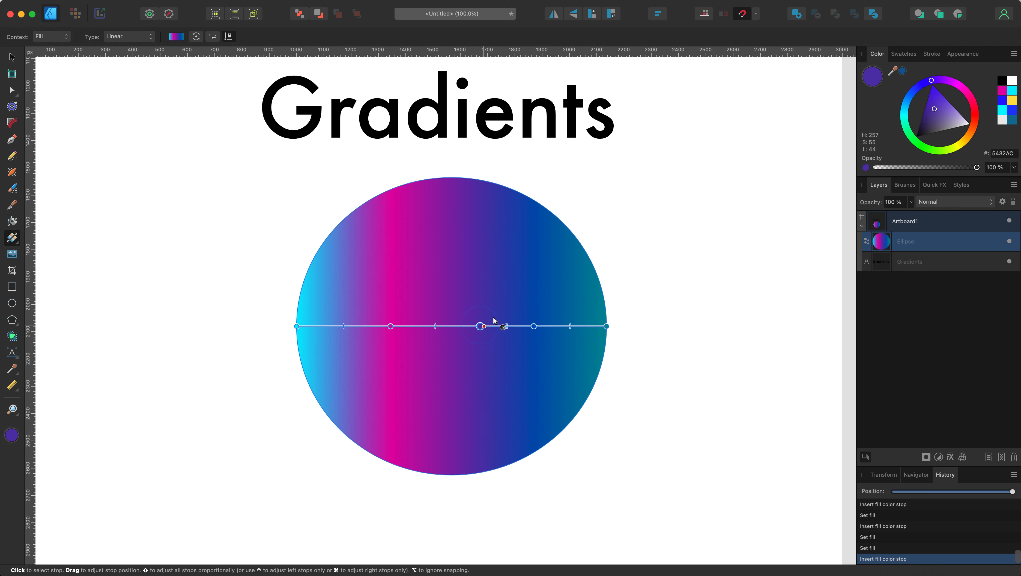
{"action": "left_click", "coordinate": [958, 148]}
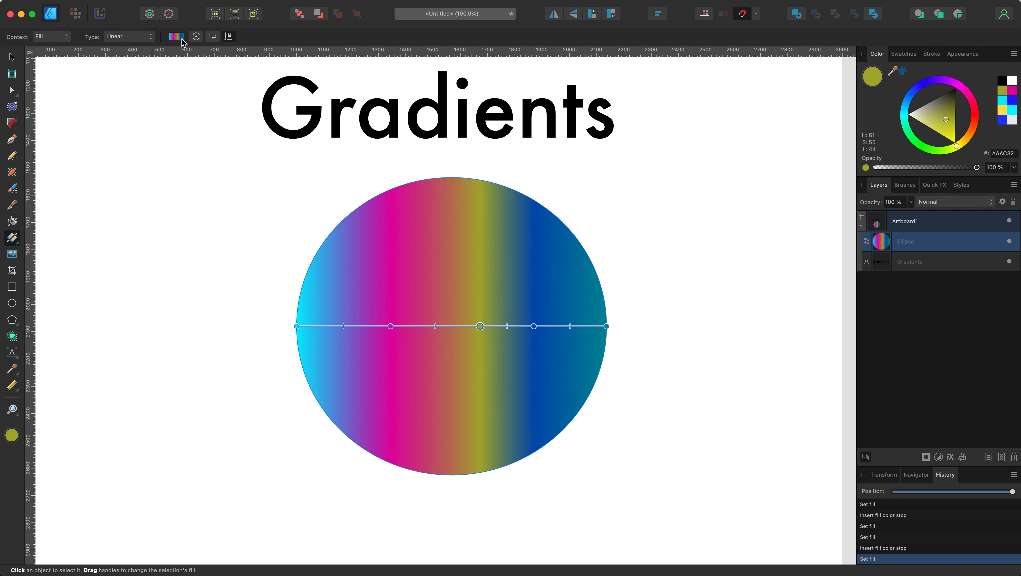
Rotate the circle's gradient and move both end handles inside the circle to form a short line rising diagonally to the right.
{"action": "left_click", "coordinate": [196, 38]}
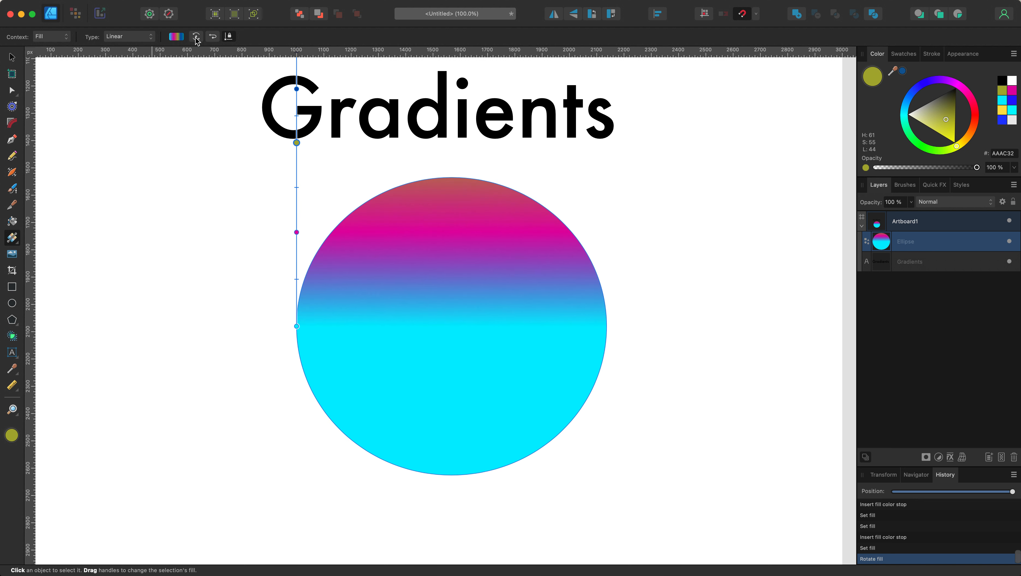
{"action": "scroll", "coordinate": [304, 321], "scroll_direction": "up", "scroll_amount": 1}
{"action": "scroll", "coordinate": [303, 320], "scroll_direction": "up", "scroll_amount": 3}
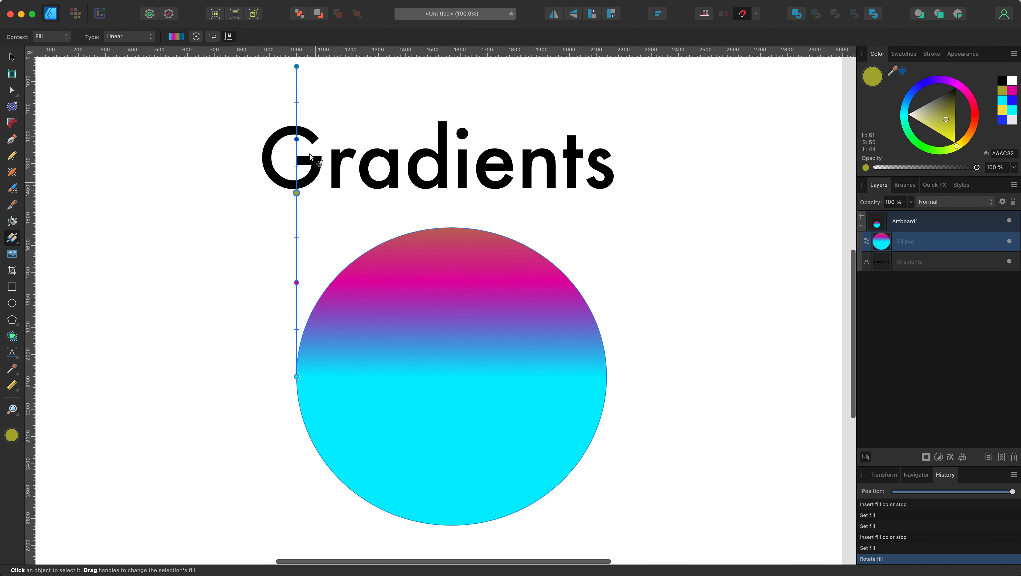
{"action": "left_click_drag", "start_coordinate": [296, 68], "coordinate": [421, 310]}
{"action": "left_click_drag", "start_coordinate": [295, 376], "coordinate": [371, 356]}
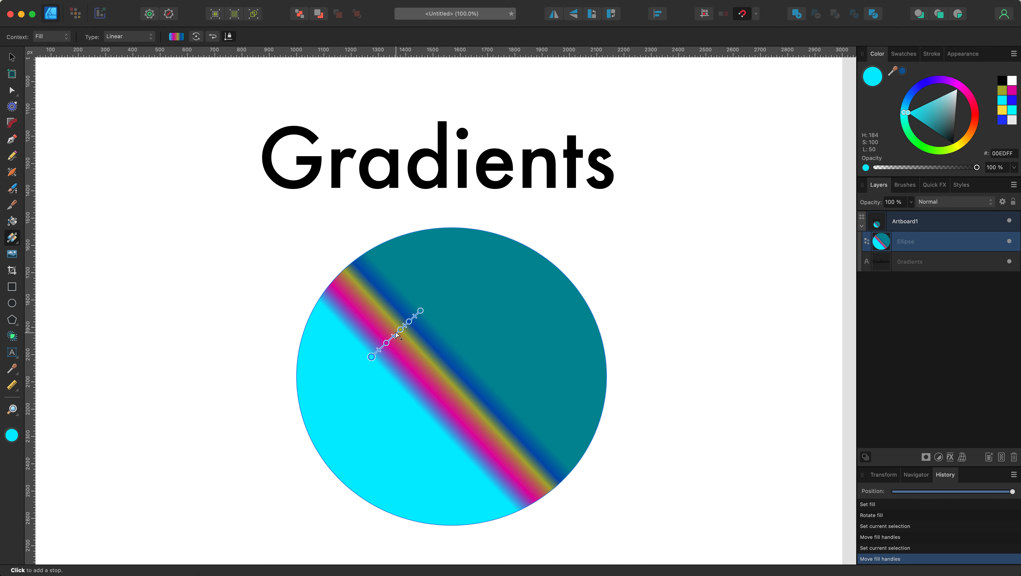
Rotate the circle's short diagonal gradient seven times in quarter turns, ending with the line descending to the right.
{"action": "left_click", "coordinate": [196, 36]}
{"action": "left_click", "coordinate": [196, 36]}
{"action": "left_click", "coordinate": [197, 36]}
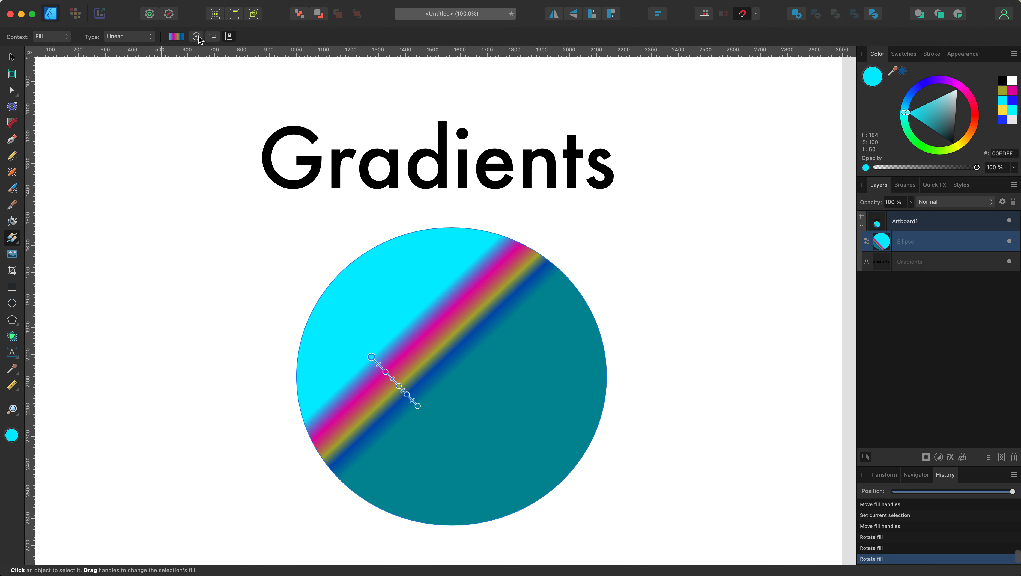
{"action": "left_click", "coordinate": [196, 37]}
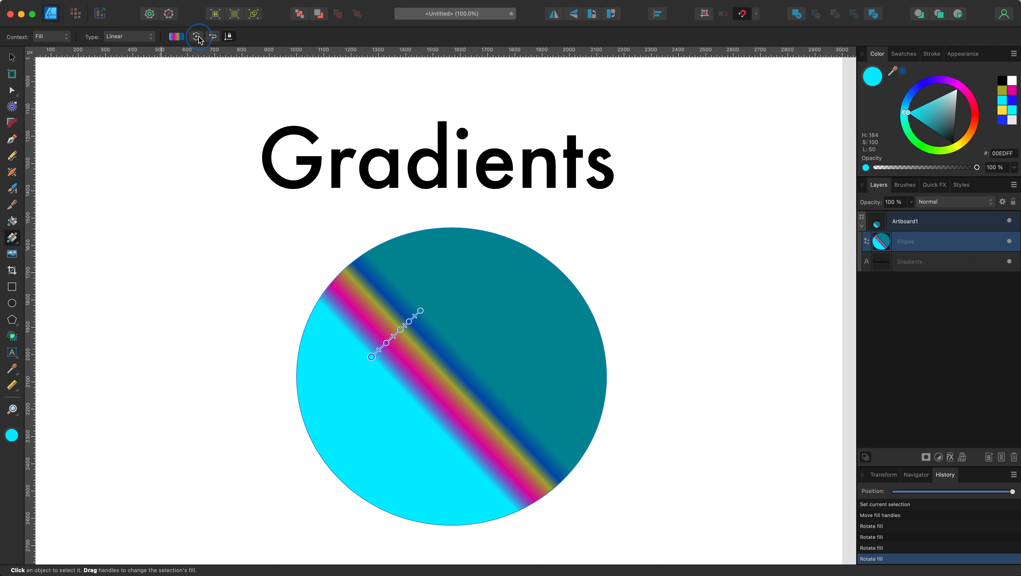
{"action": "left_click", "coordinate": [197, 37]}
{"action": "left_click", "coordinate": [197, 37]}
{"action": "left_click", "coordinate": [196, 36]}
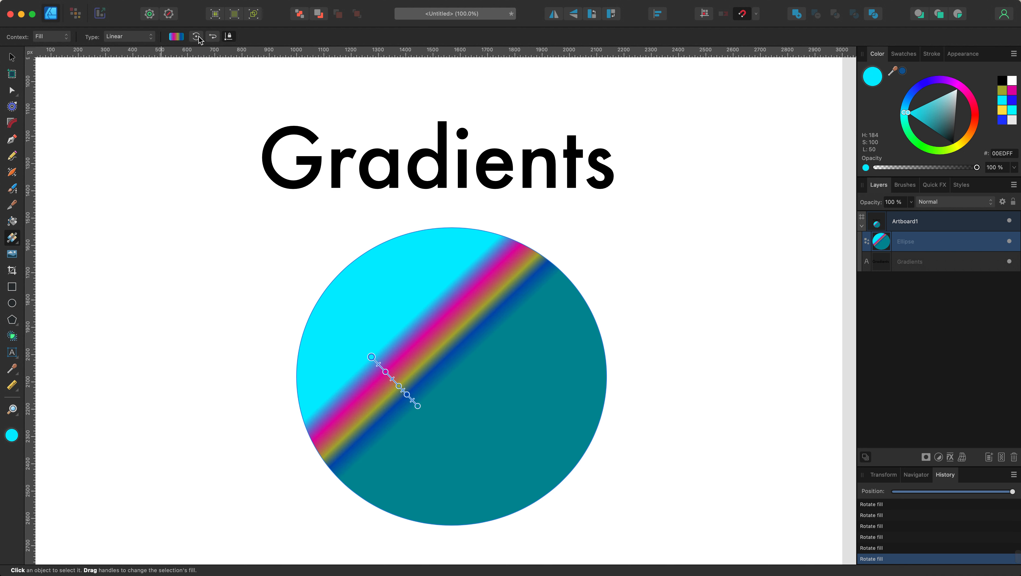
Reverse the circle's gradient colours four times.
{"action": "left_click", "coordinate": [213, 36]}
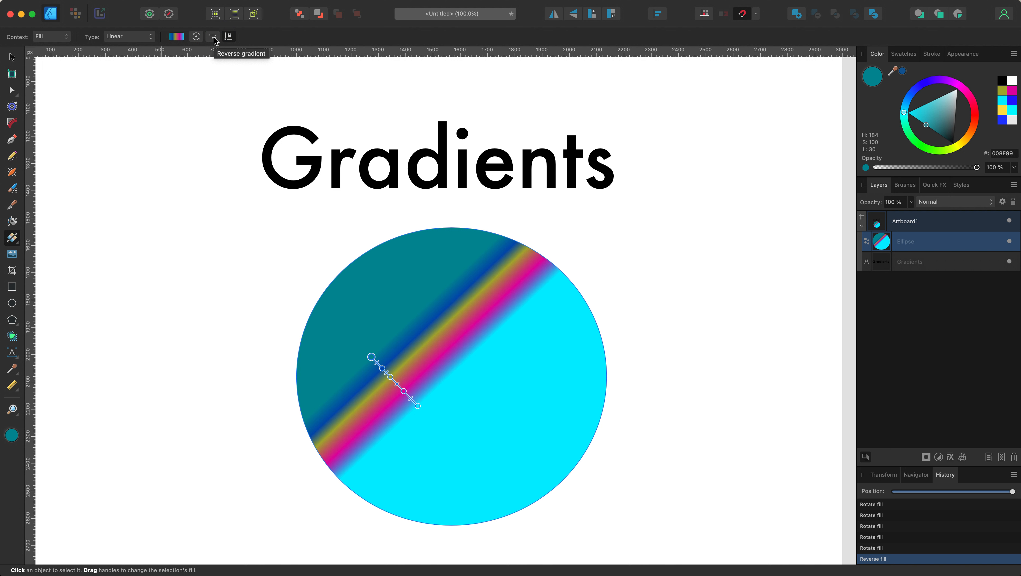
{"action": "left_click", "coordinate": [213, 37]}
{"action": "left_click", "coordinate": [213, 36]}
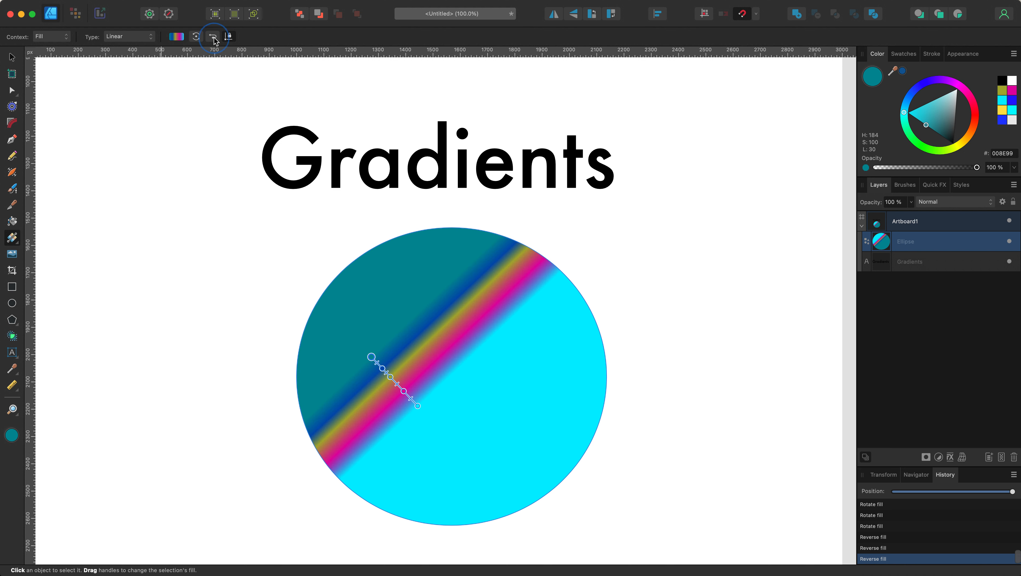
{"action": "left_click", "coordinate": [213, 37]}
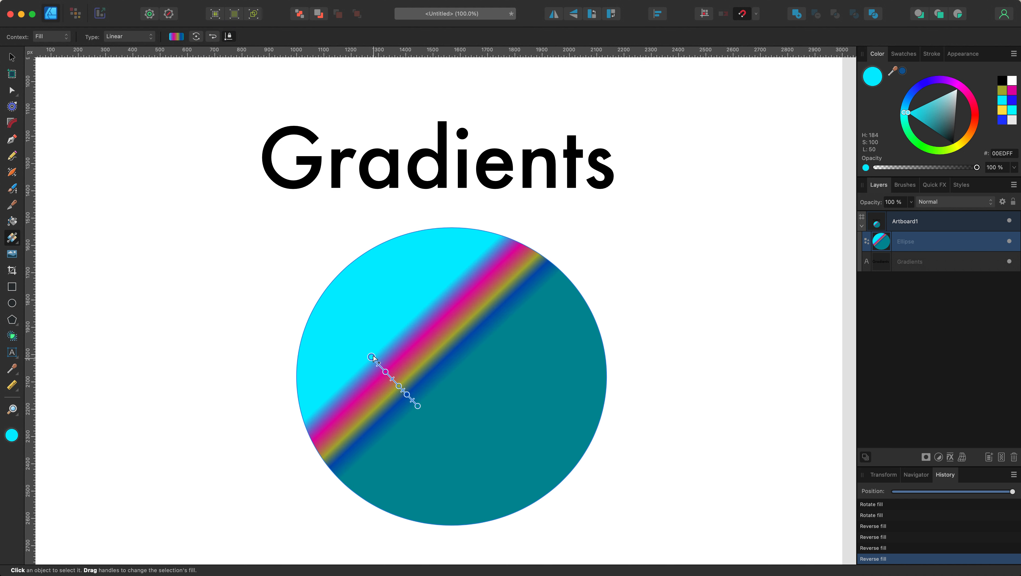
Stretch the circle's gradient from the centre of its top edge to just left of centre at its bottom edge, then deselect it.
{"action": "left_click_drag", "start_coordinate": [371, 357], "coordinate": [452, 228]}
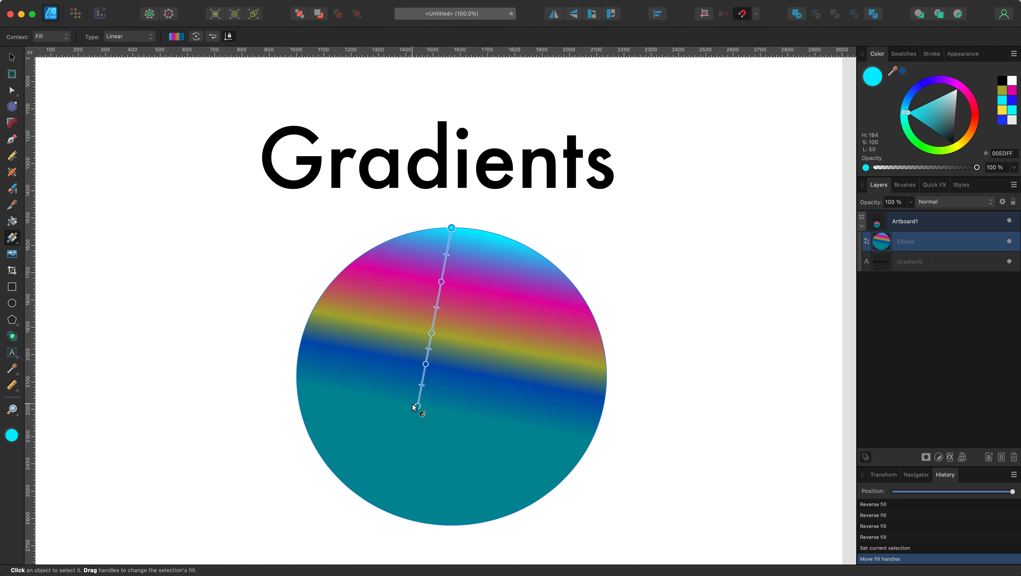
{"action": "left_click_drag", "start_coordinate": [418, 406], "coordinate": [413, 518]}
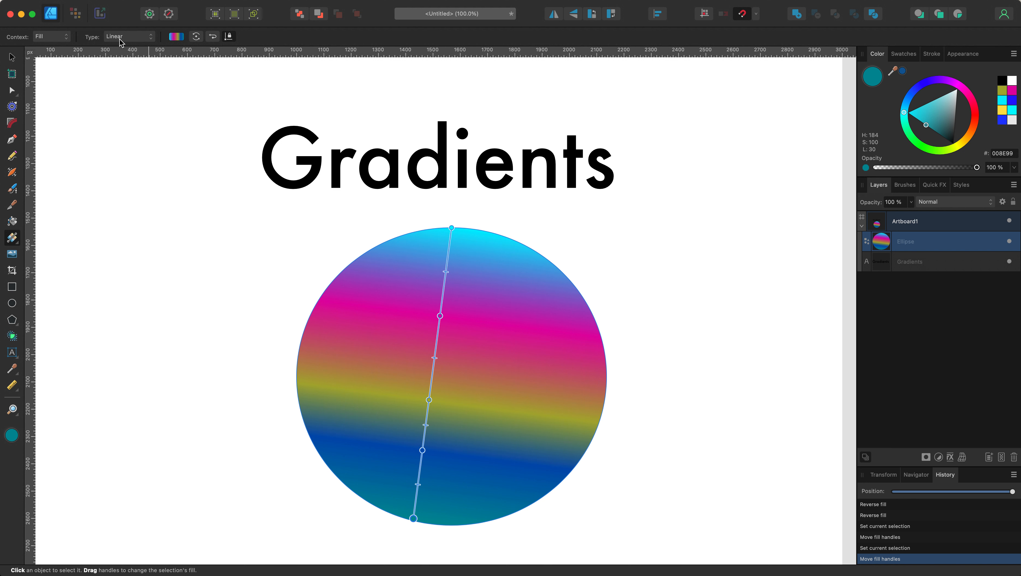
{"action": "left_click", "coordinate": [245, 223]}
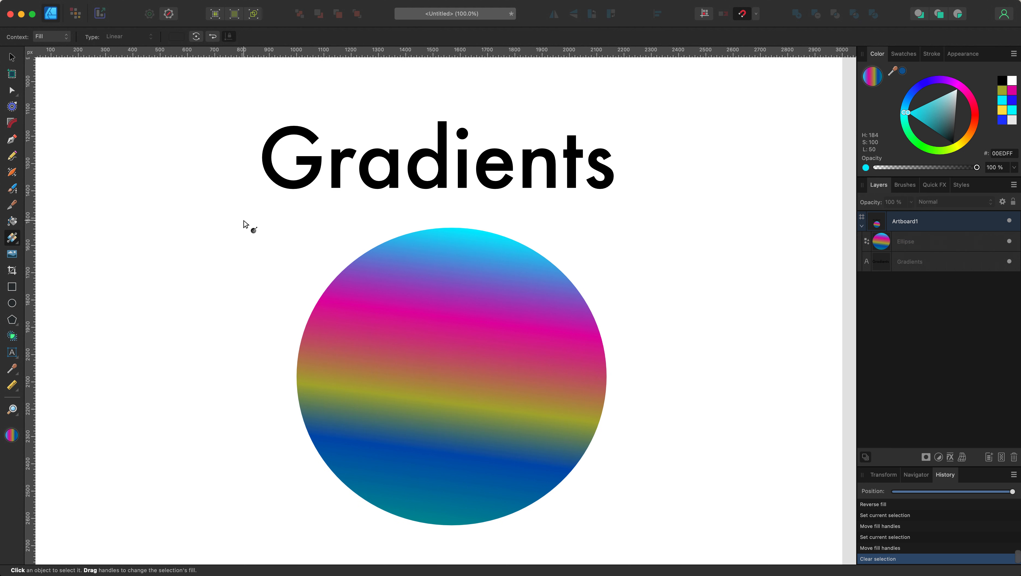
Draw four rectangles with the current gradient fill around the circle, two on each side.
{"action": "left_click", "coordinate": [12, 287]}
{"action": "left_click_drag", "start_coordinate": [82, 206], "coordinate": [169, 312]}
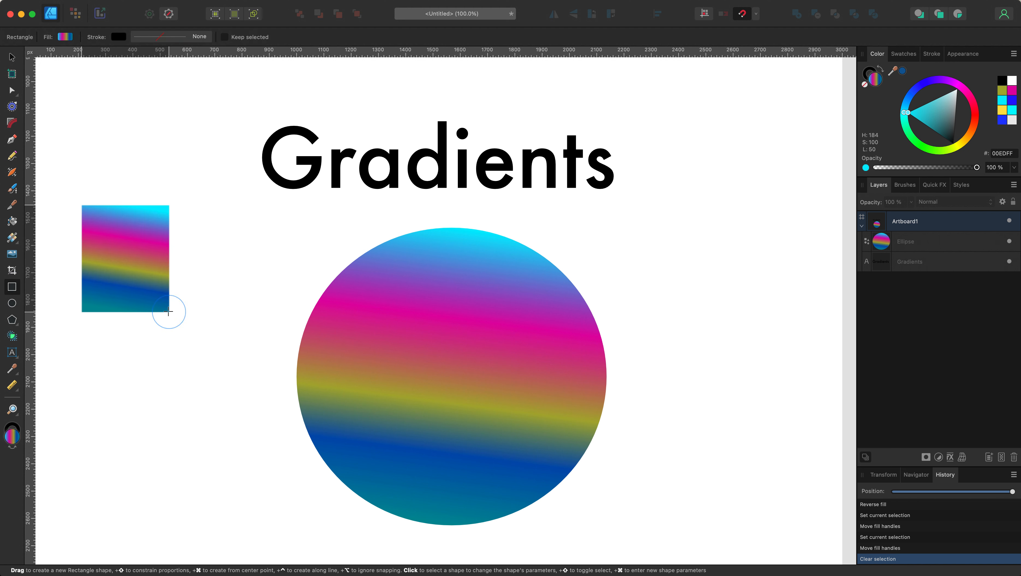
{"action": "left_click_drag", "start_coordinate": [668, 211], "coordinate": [793, 371]}
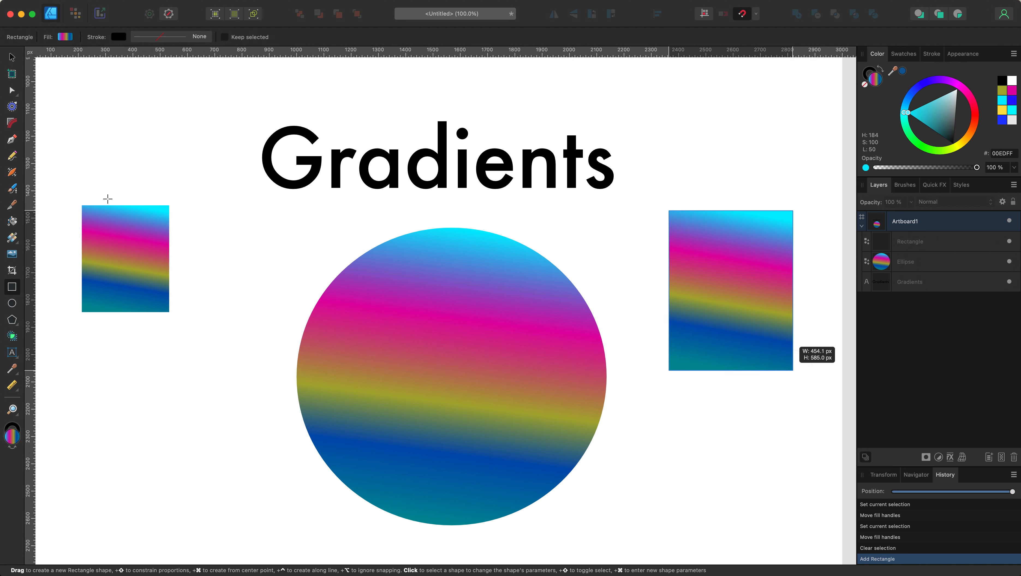
{"action": "left_click_drag", "start_coordinate": [98, 417], "coordinate": [238, 532]}
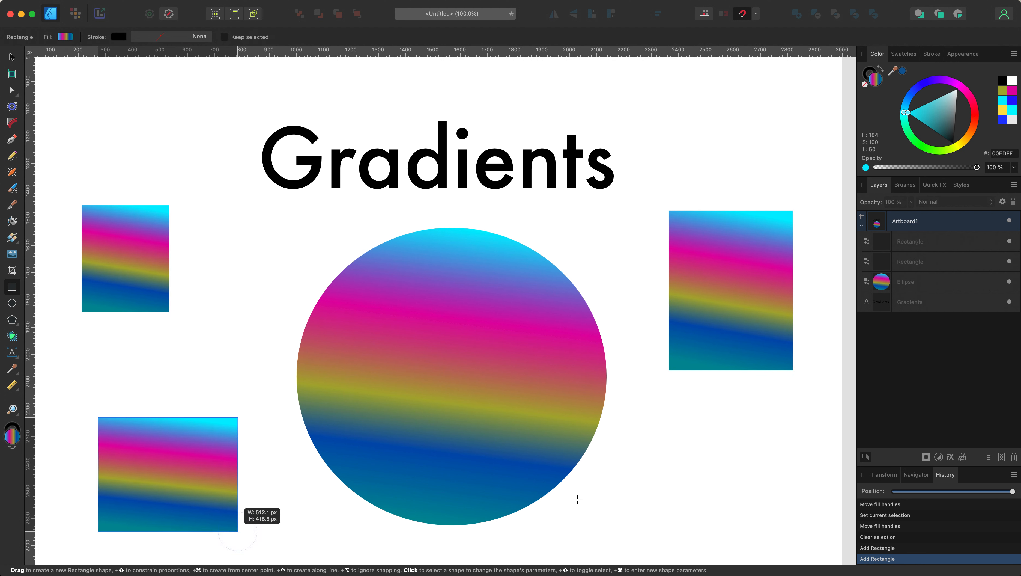
{"action": "left_click_drag", "start_coordinate": [647, 432], "coordinate": [731, 532]}
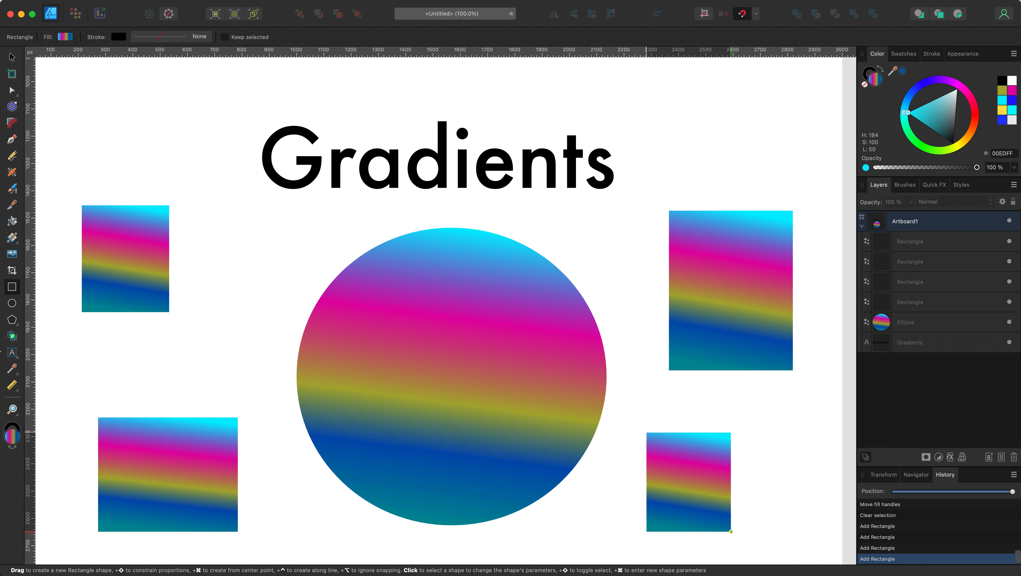
Draw a small donut with the same gradient fill above the upper-left rectangle, beside the Gradients title.
{"action": "left_click", "coordinate": [15, 320]}
{"action": "left_click", "coordinate": [17, 326]}
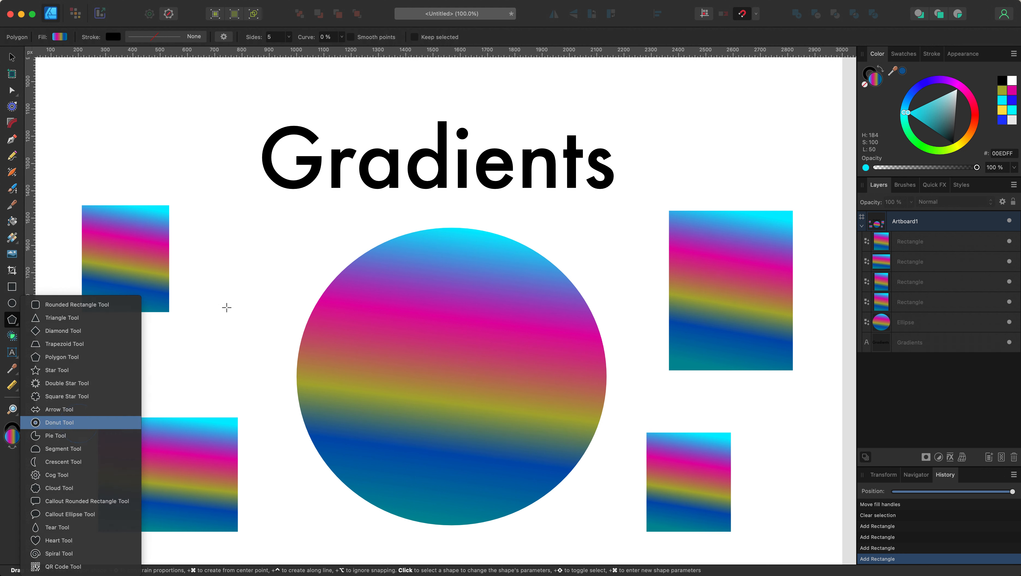
{"action": "left_click_drag", "start_coordinate": [126, 113], "coordinate": [196, 182]}
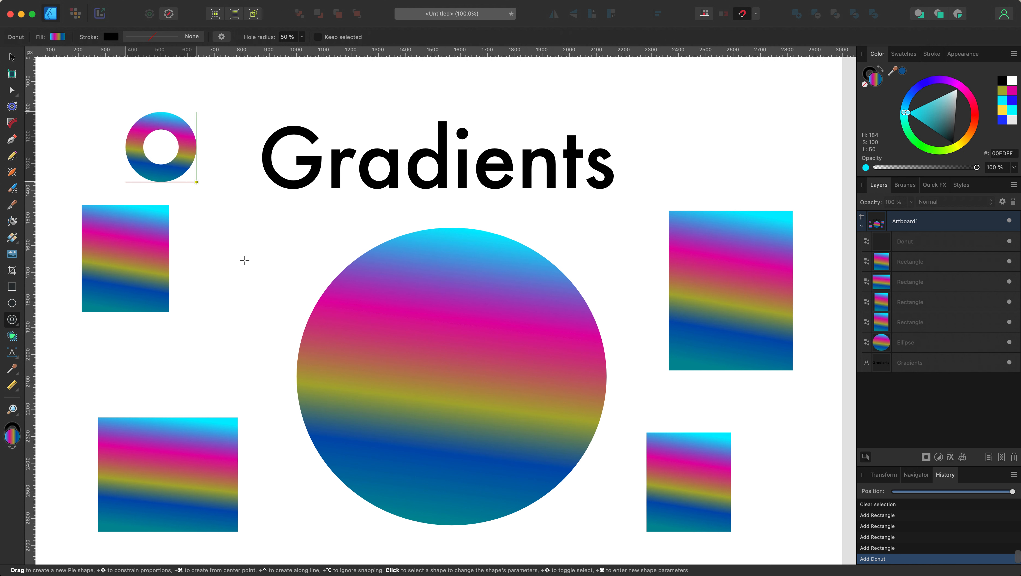
Select the large circle and change its fill type from Linear to Solid.
{"action": "left_click", "coordinate": [12, 59]}
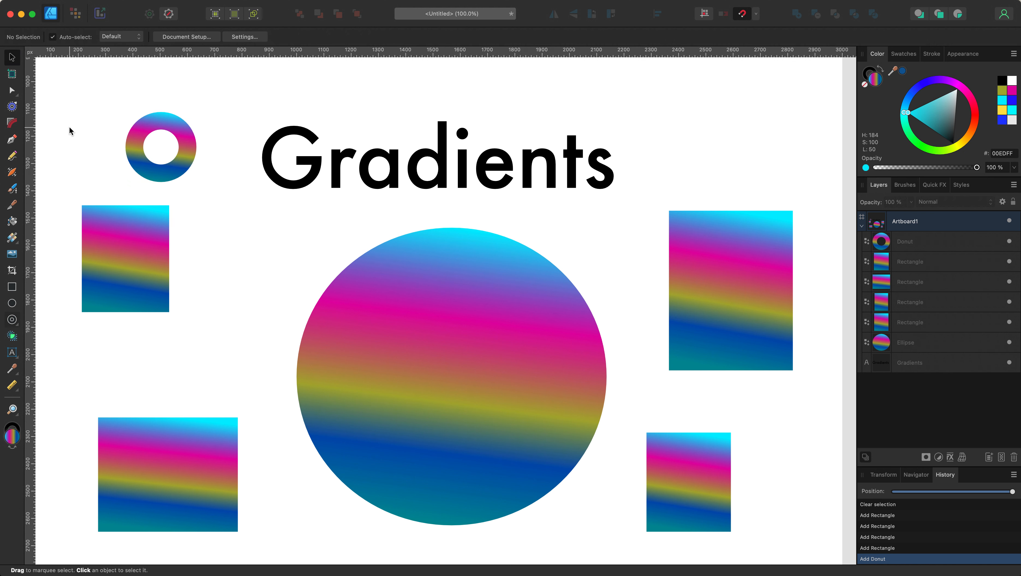
{"action": "left_click", "coordinate": [451, 369]}
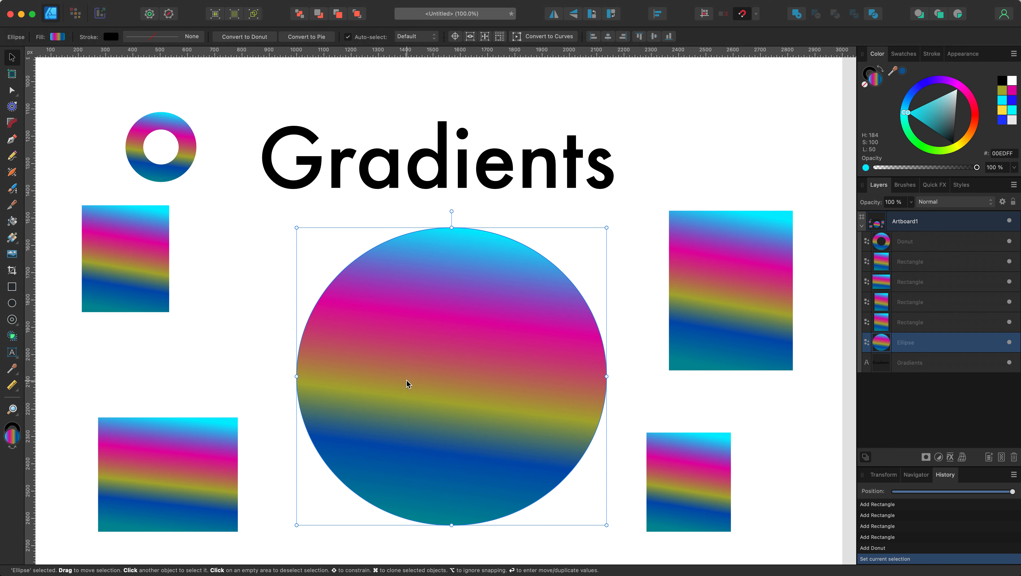
{"action": "scroll", "coordinate": [407, 384], "scroll_direction": "left", "scroll_amount": 1}
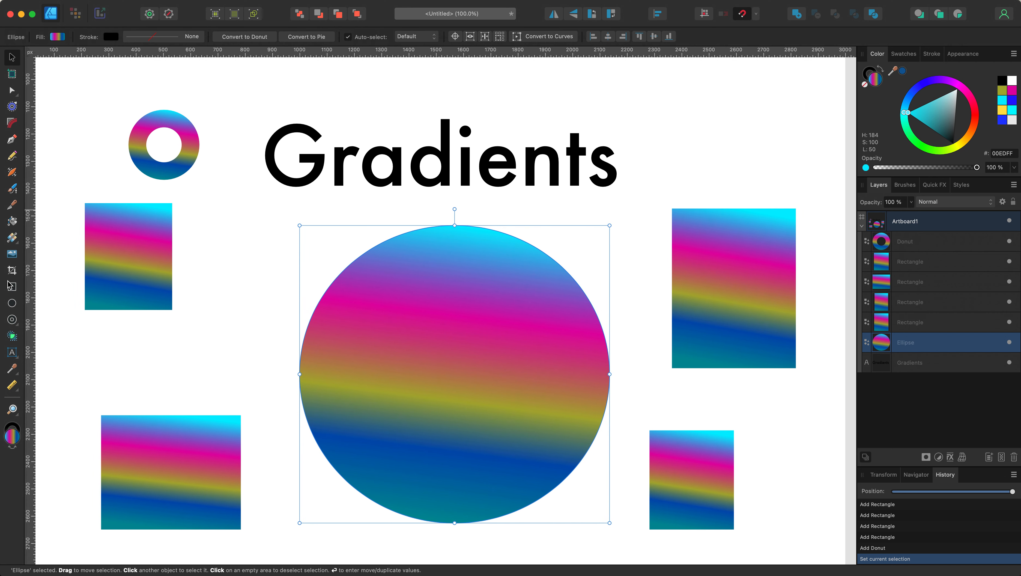
{"action": "left_click", "coordinate": [12, 238]}
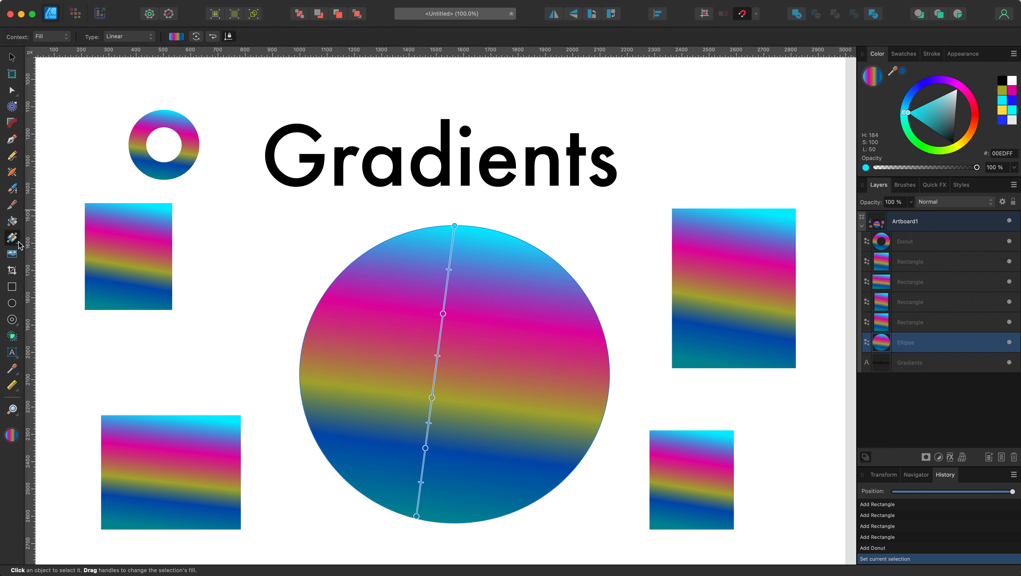
{"action": "scroll", "coordinate": [125, 63], "scroll_direction": "up", "scroll_amount": 1}
{"action": "left_click", "coordinate": [126, 38]}
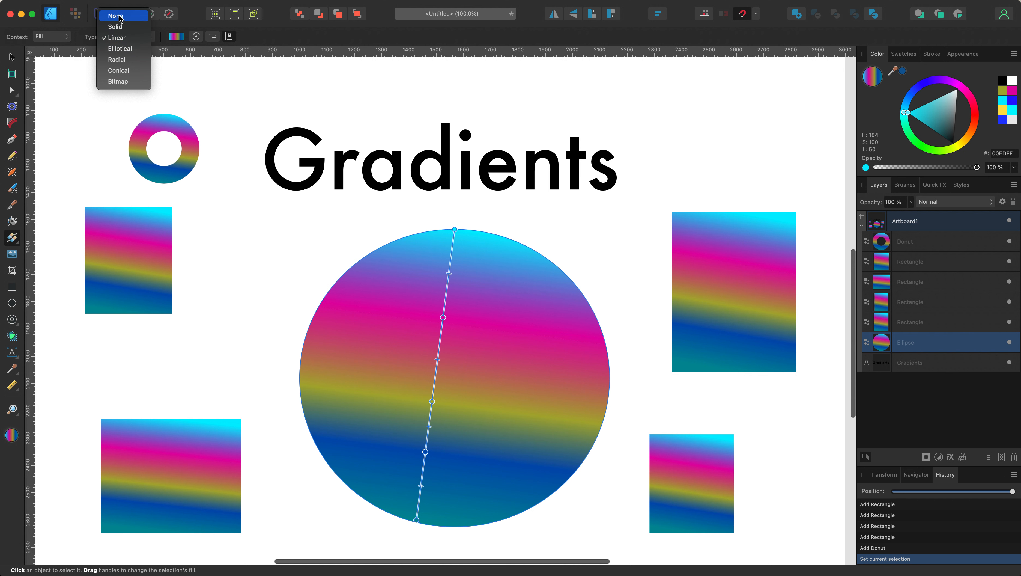
{"action": "left_click", "coordinate": [118, 27]}
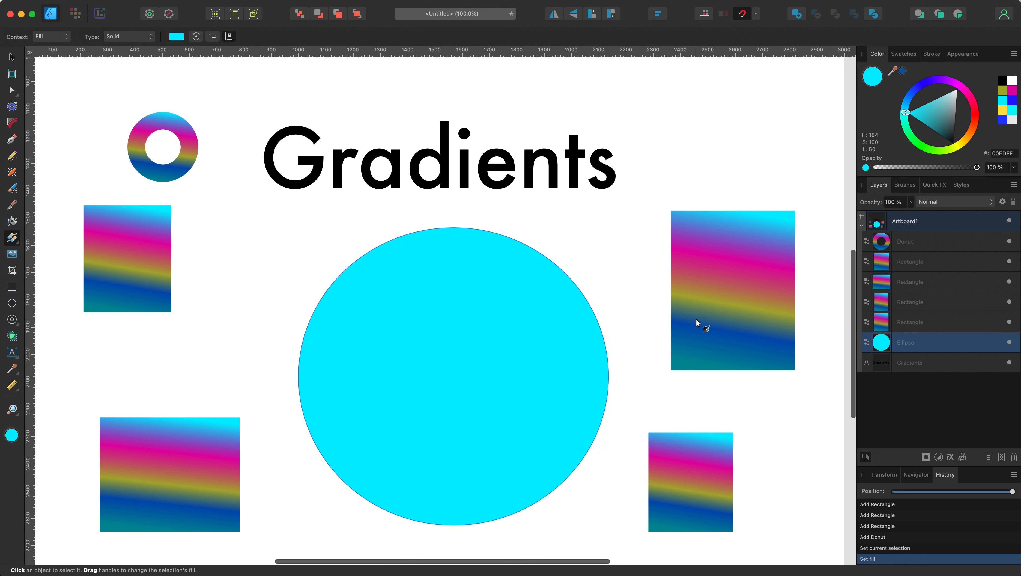
Delete the olive-yellow stop from the upper-right rectangle's gradient and skew that gradient slightly with its side handle.
{"action": "scroll", "coordinate": [696, 318], "scroll_direction": "left", "scroll_amount": 3}
{"action": "left_click", "coordinate": [744, 293]}
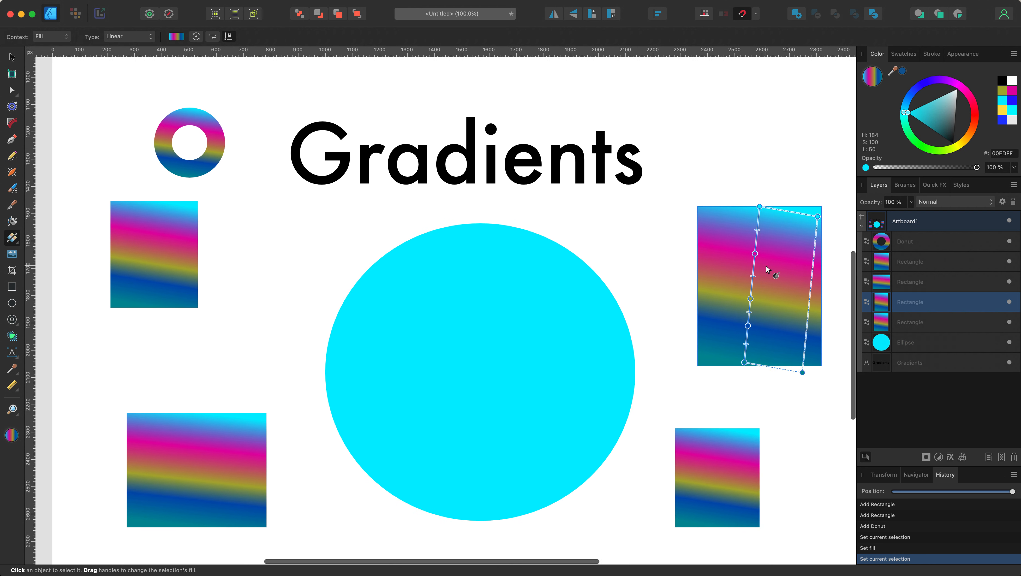
{"action": "scroll", "coordinate": [768, 279], "scroll_direction": "up", "scroll_amount": 1}
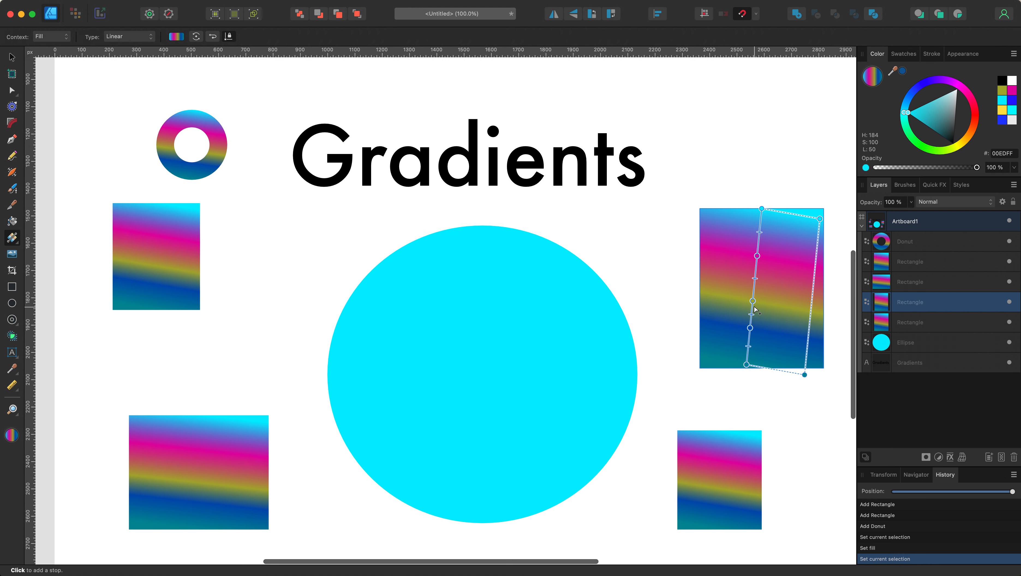
{"action": "scroll", "coordinate": [753, 301], "scroll_direction": "down", "scroll_amount": 1}
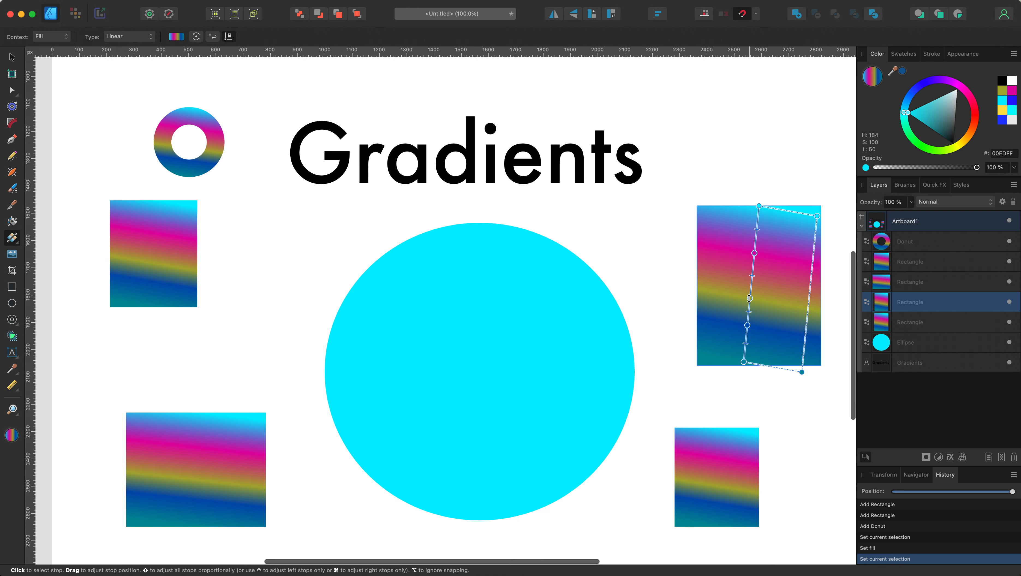
{"action": "left_click", "coordinate": [750, 299]}
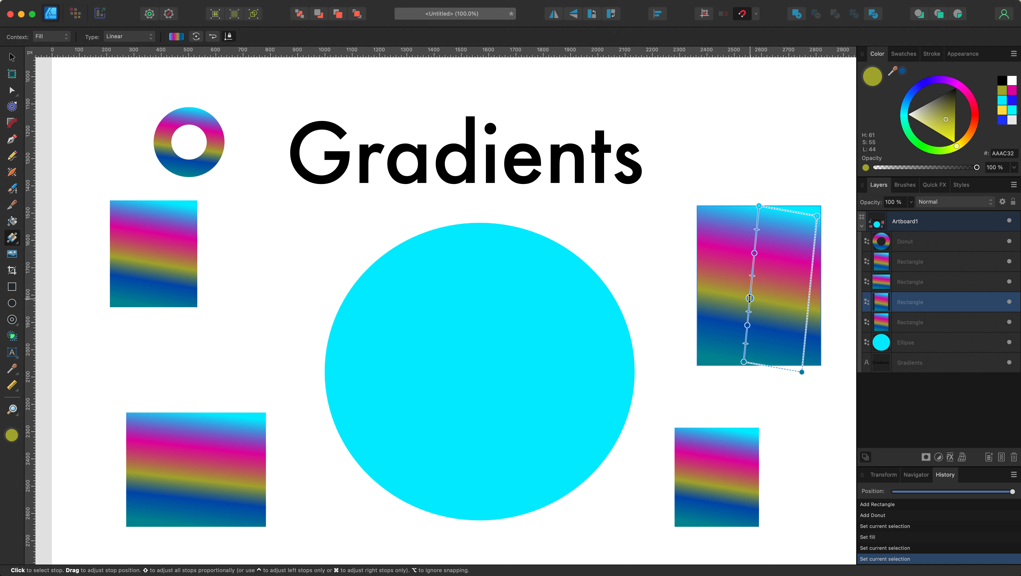
{"action": "key", "text": "Delete"}
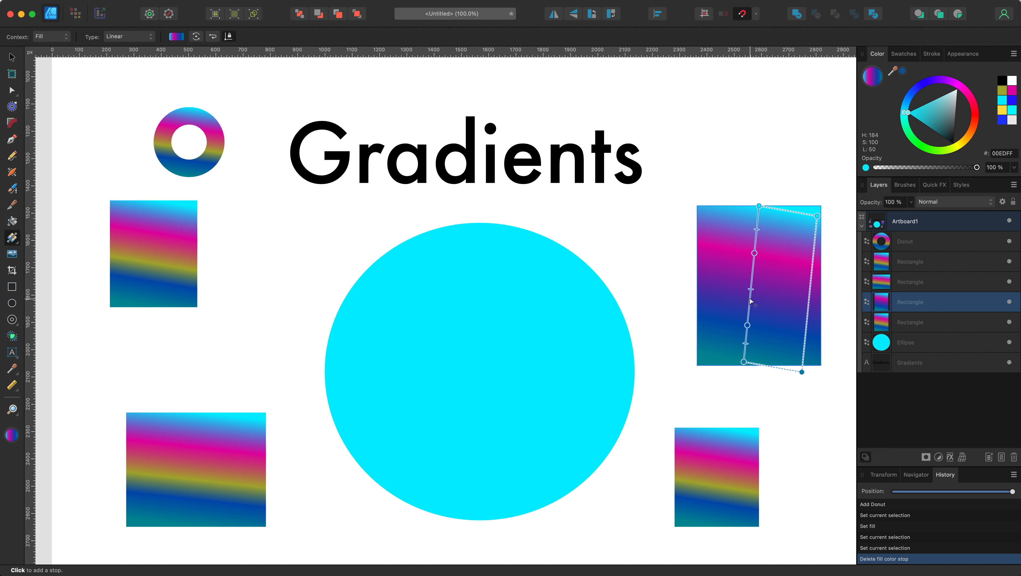
{"action": "mouse_move", "coordinate": [817, 216]}
{"action": "left_mouse_down"}
{"action": "mouse_move", "coordinate": [780, 177]}
{"action": "mouse_move", "coordinate": [719, 192]}
{"action": "mouse_move", "coordinate": [713, 423]}
{"action": "mouse_move", "coordinate": [794, 277]}
{"action": "mouse_move", "coordinate": [808, 223]}
{"action": "left_mouse_up"}
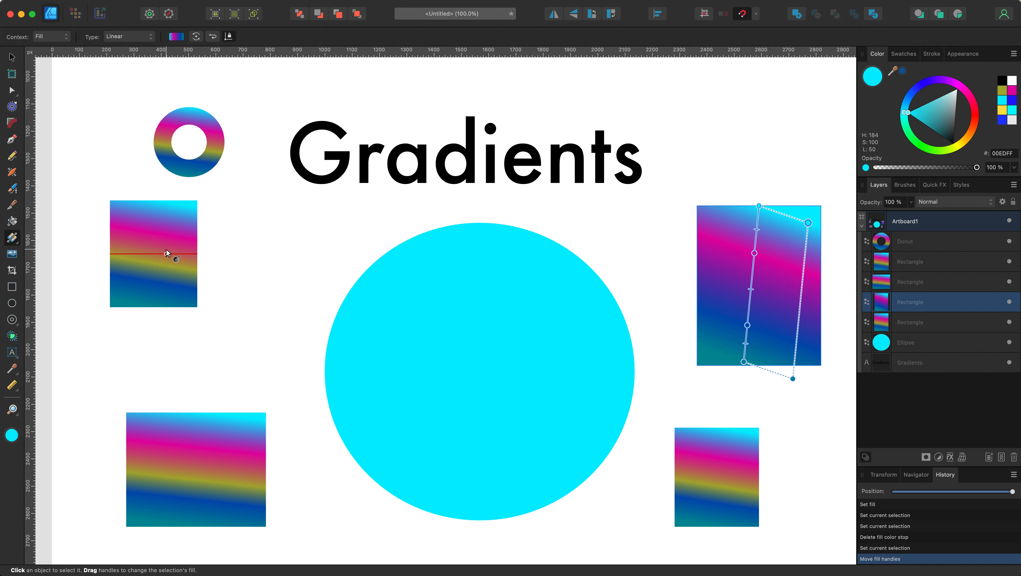